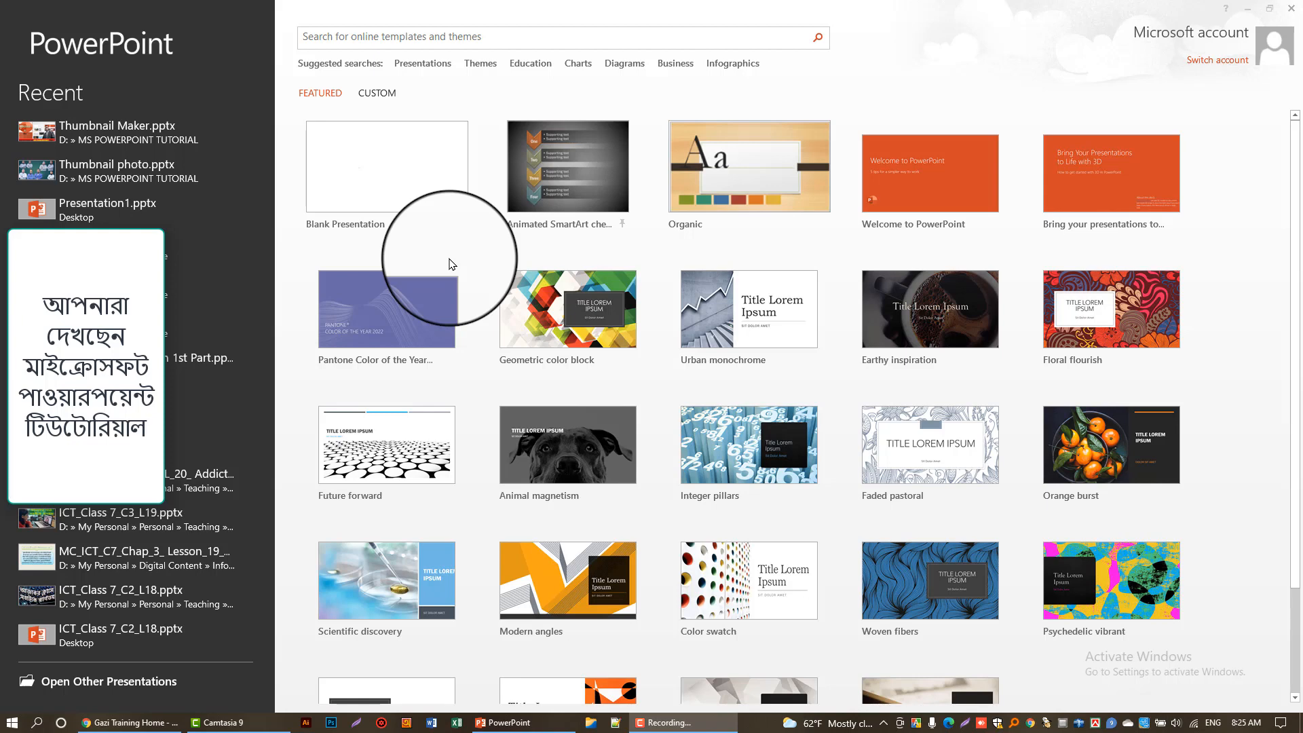
Step: Create a blank presentation and replace its title slide with a single Blank-layout slide
click(416, 180)
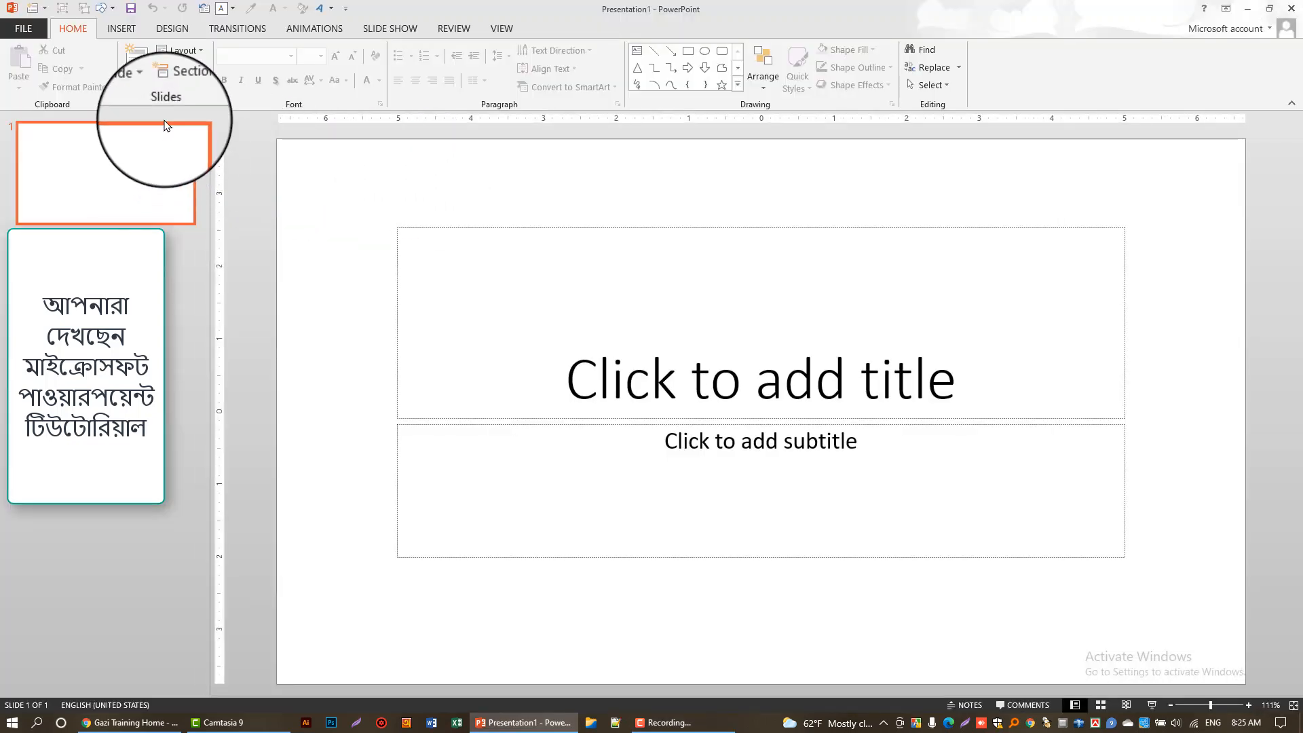
click(140, 86)
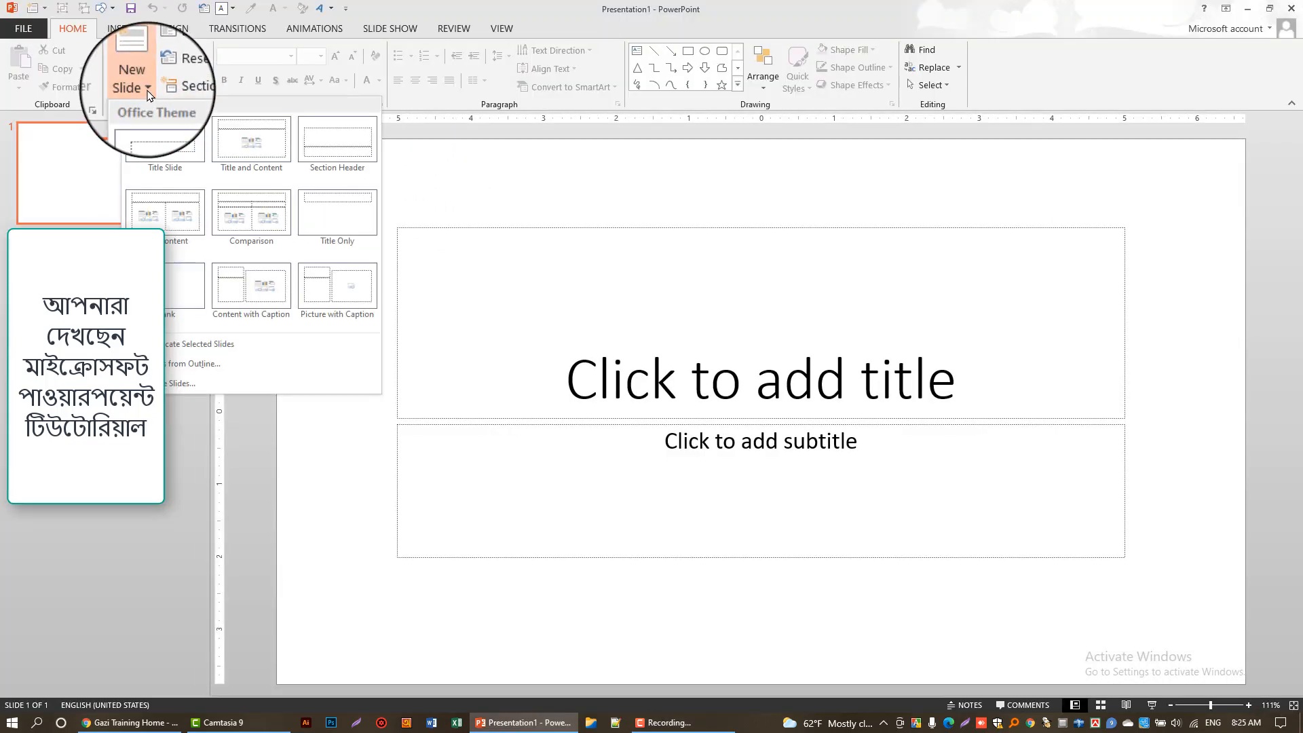
click(175, 301)
click(155, 195)
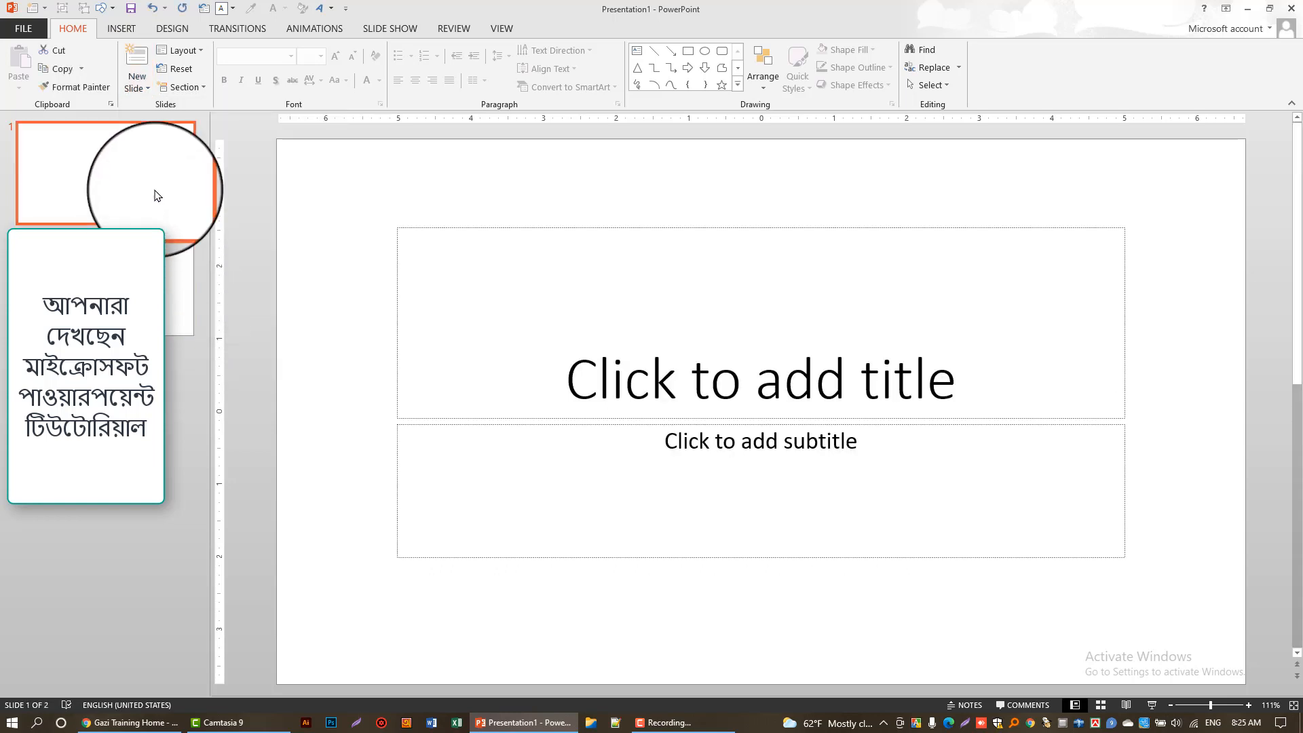
key(Delete)
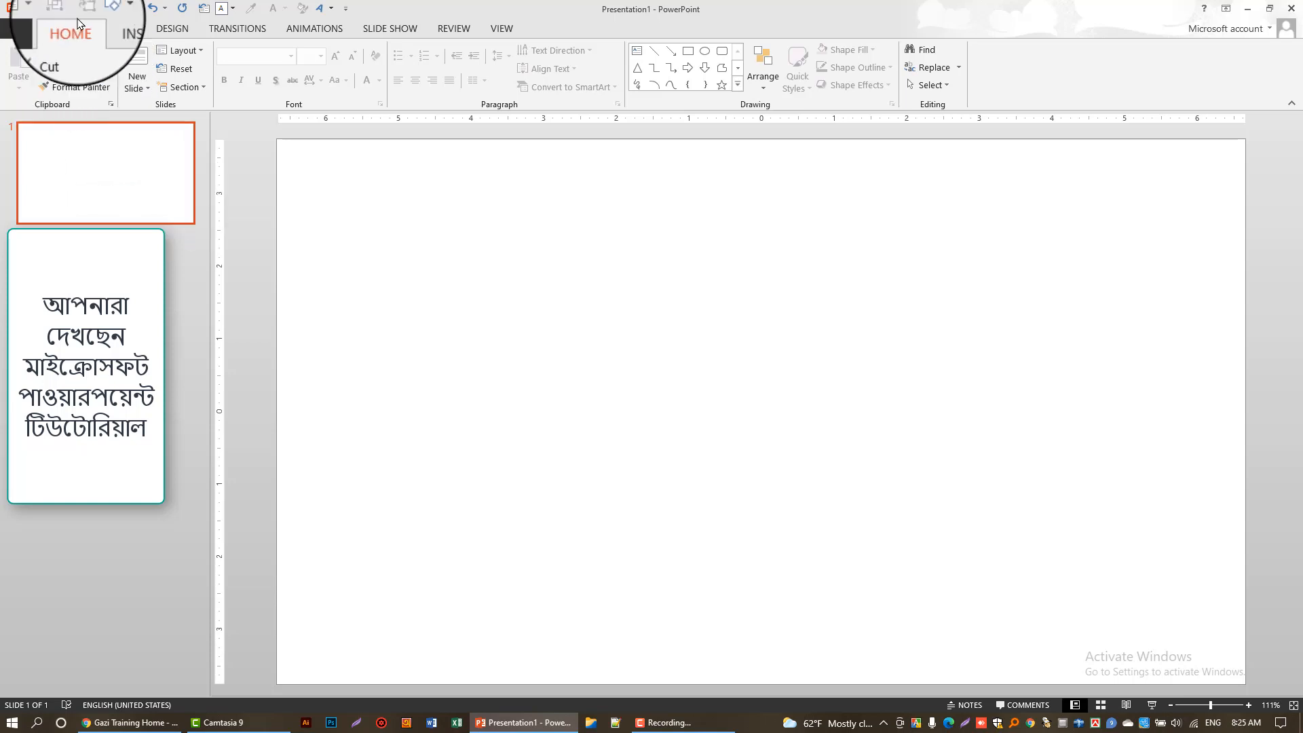
Step: Open the Insert Chart dialog and move it lower over the slide
click(118, 31)
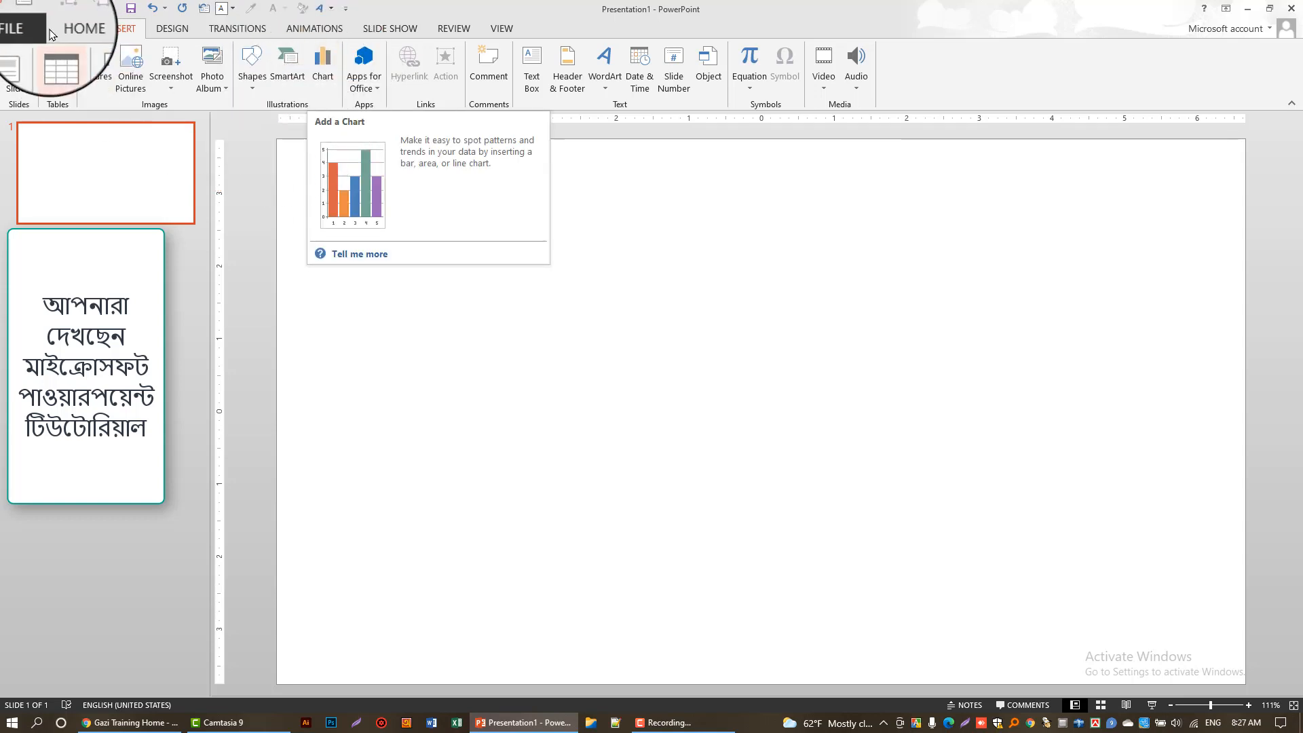
click(331, 83)
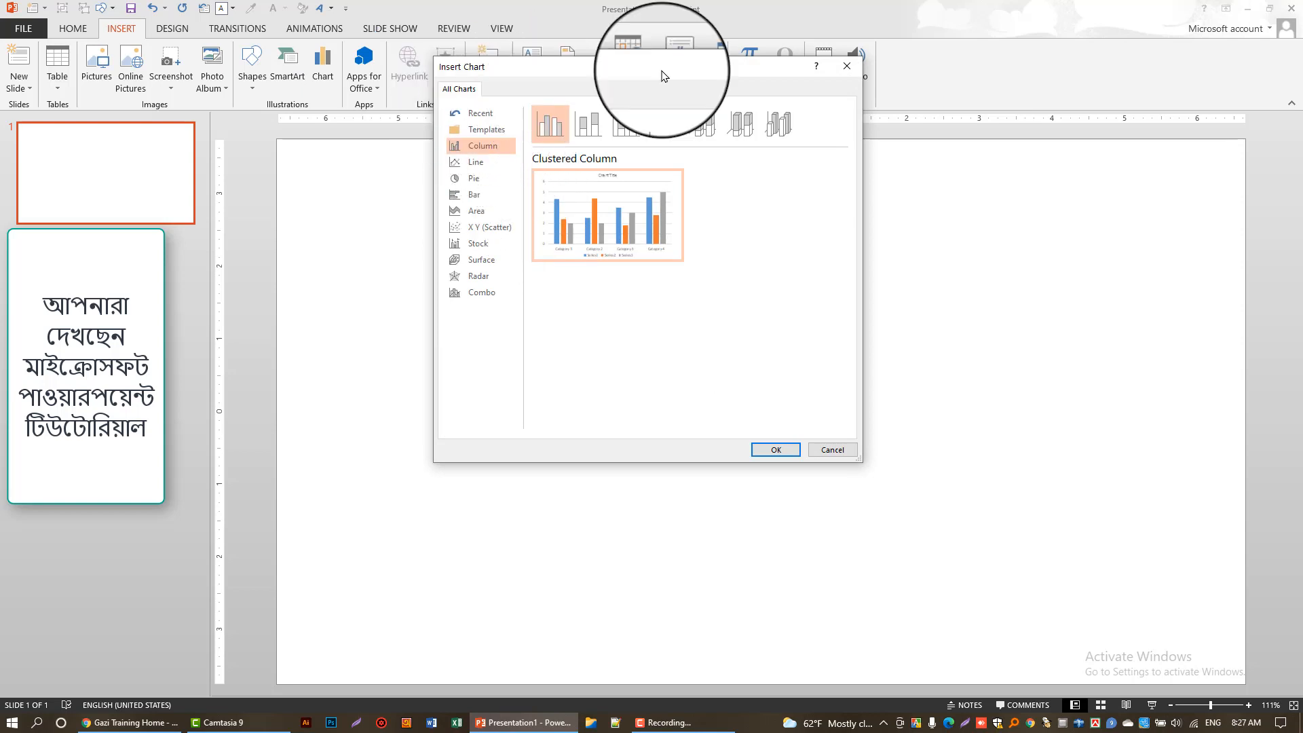
drag(663, 73, 749, 188)
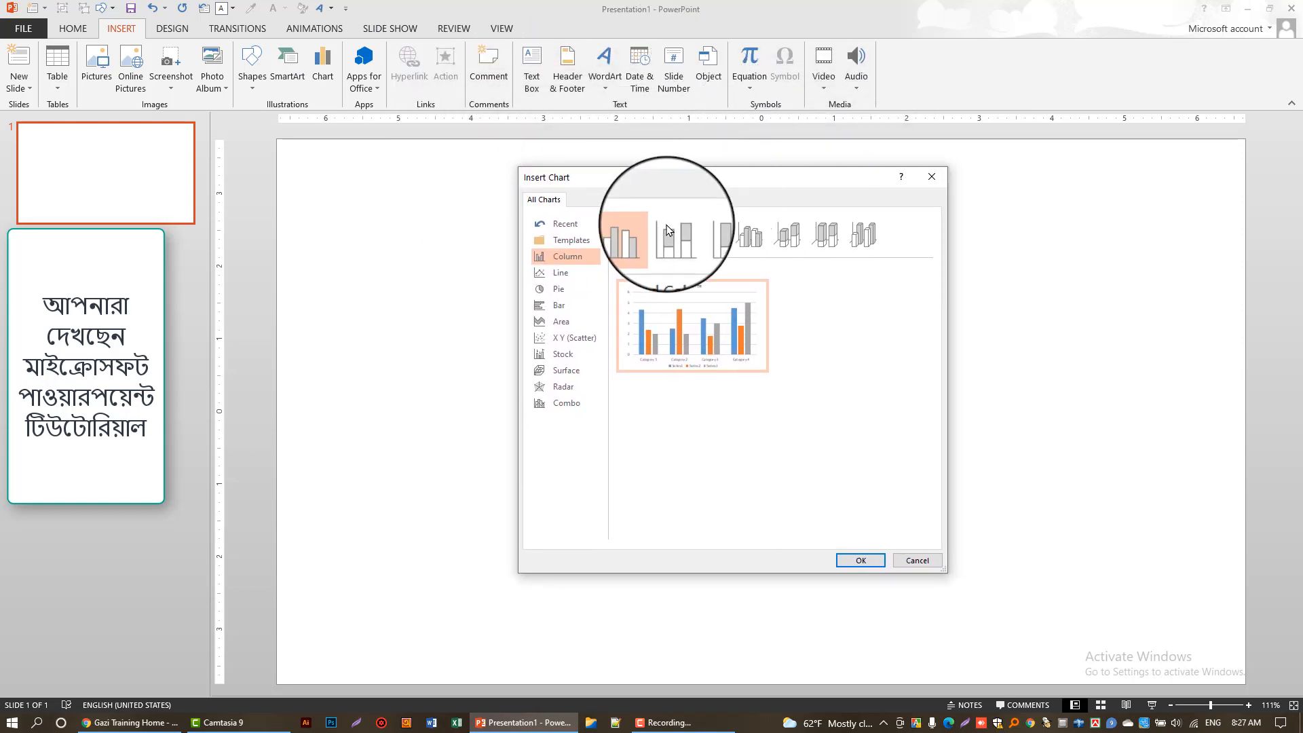
Step: Examine the chart types offered in each category of the Insert Chart dialog, from Recent and Templates through Combo
click(573, 230)
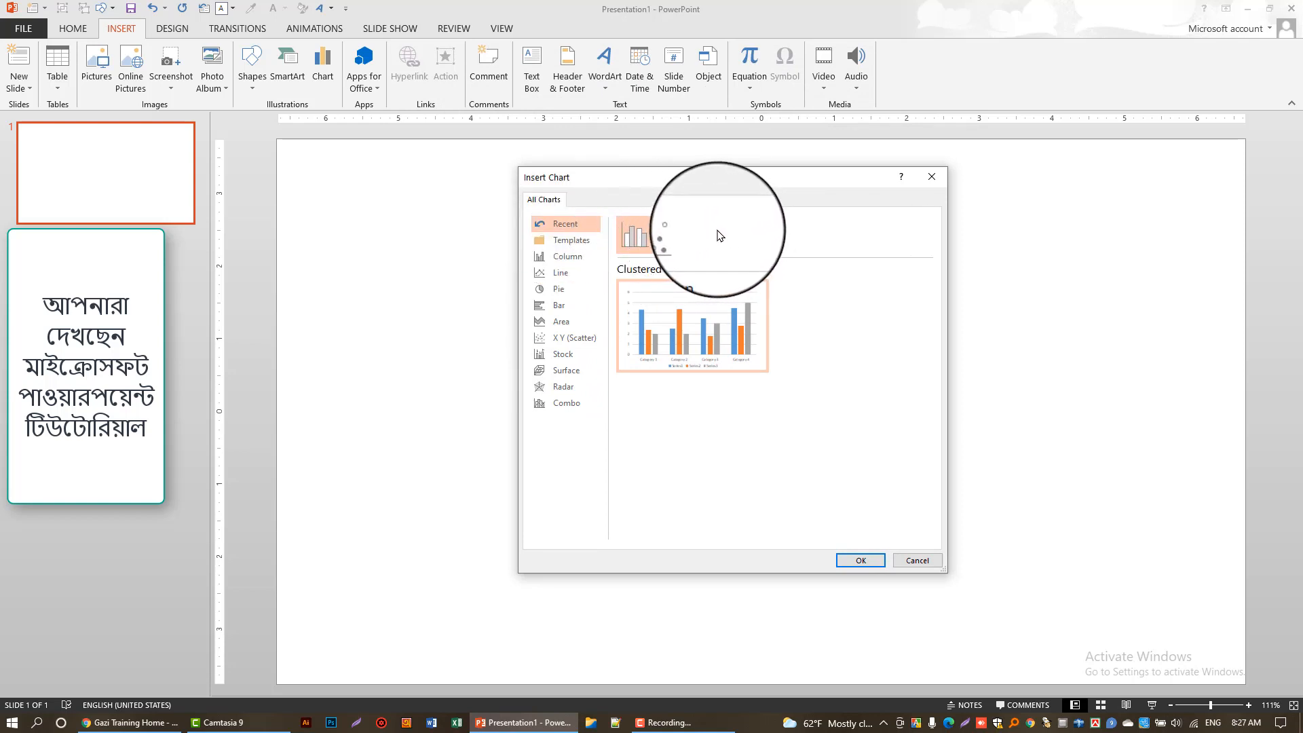
click(582, 241)
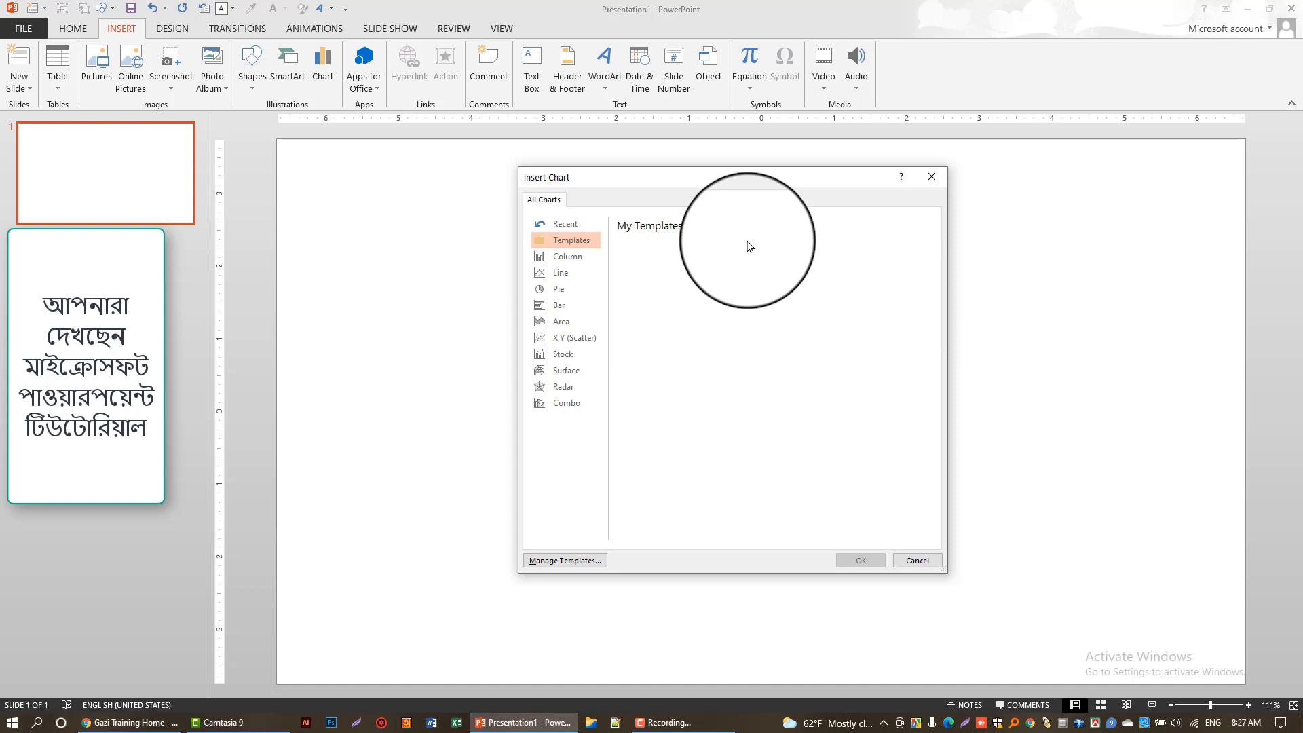
click(565, 260)
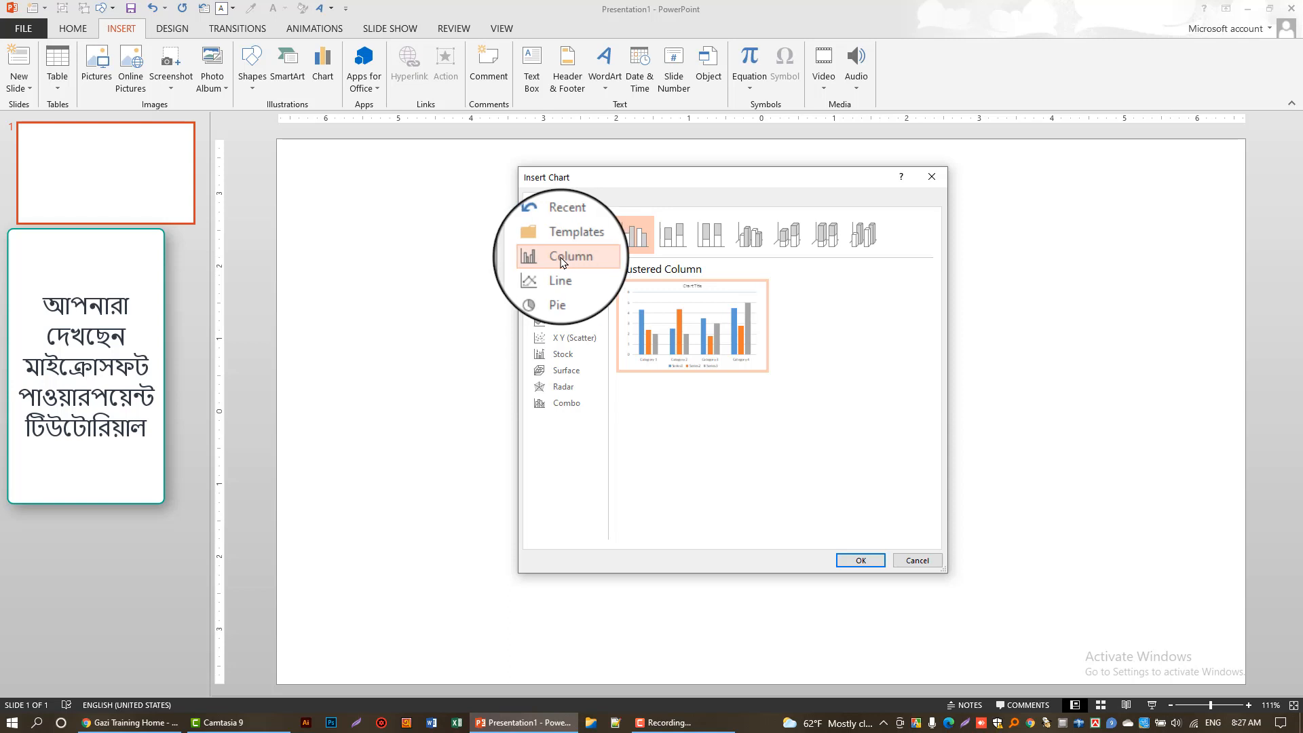
click(575, 273)
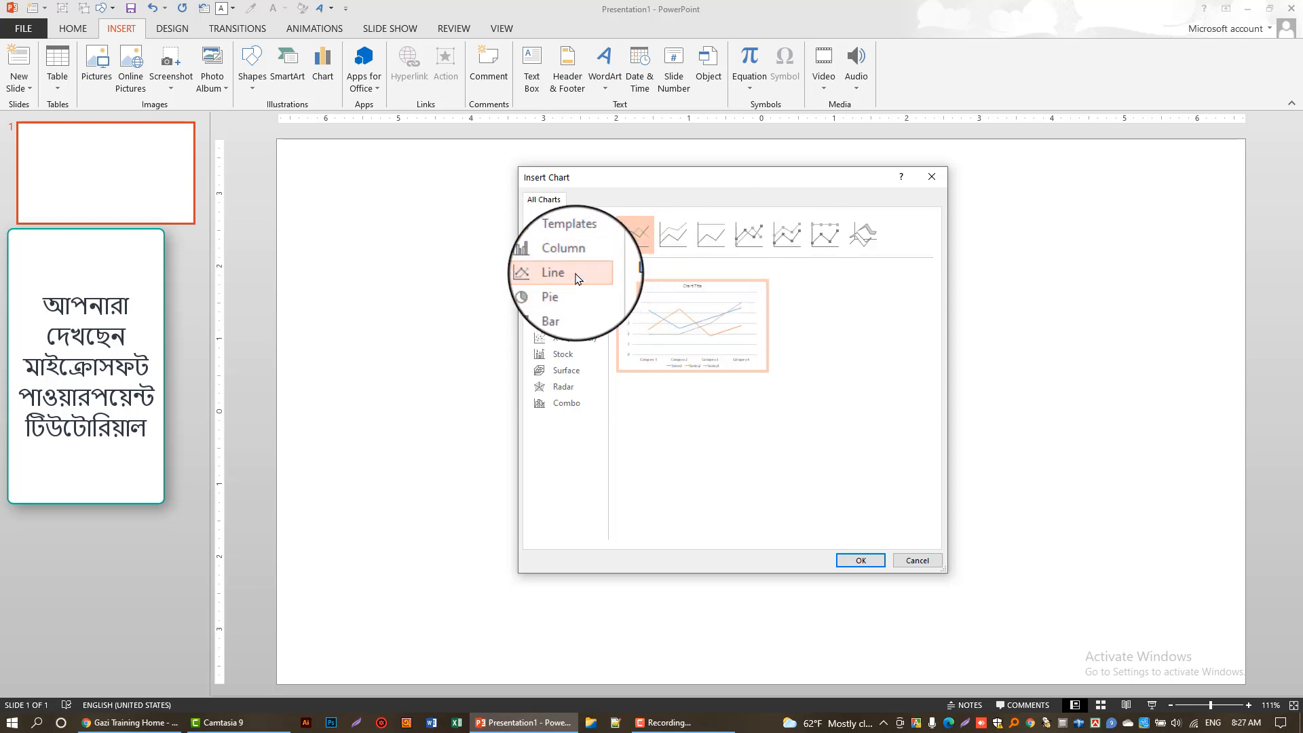
click(572, 291)
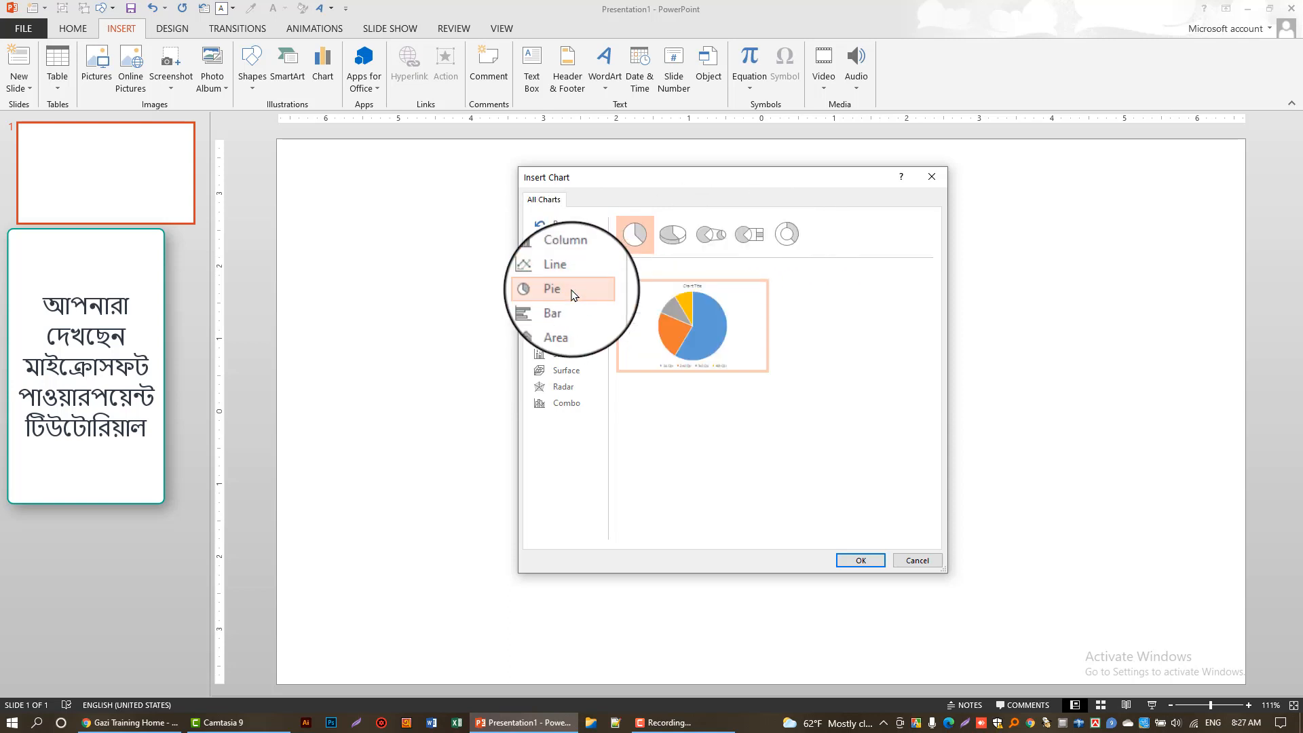
click(573, 305)
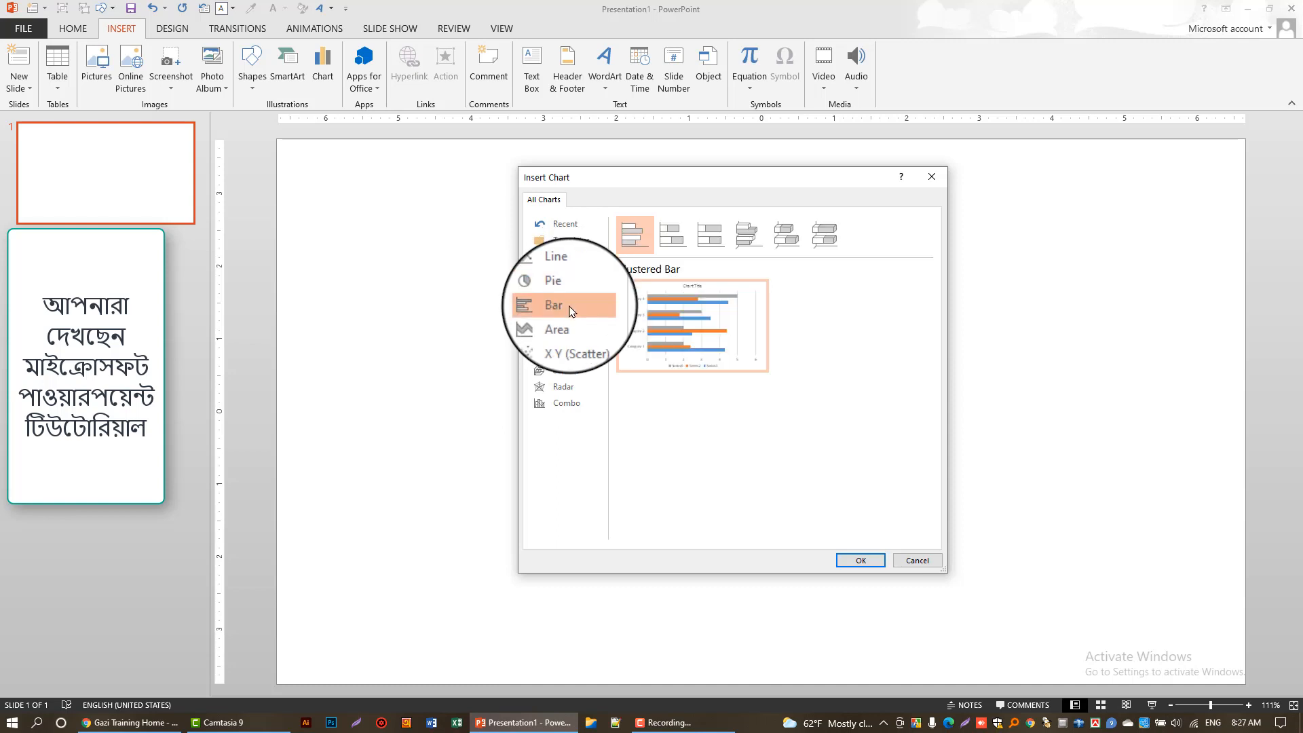
click(578, 325)
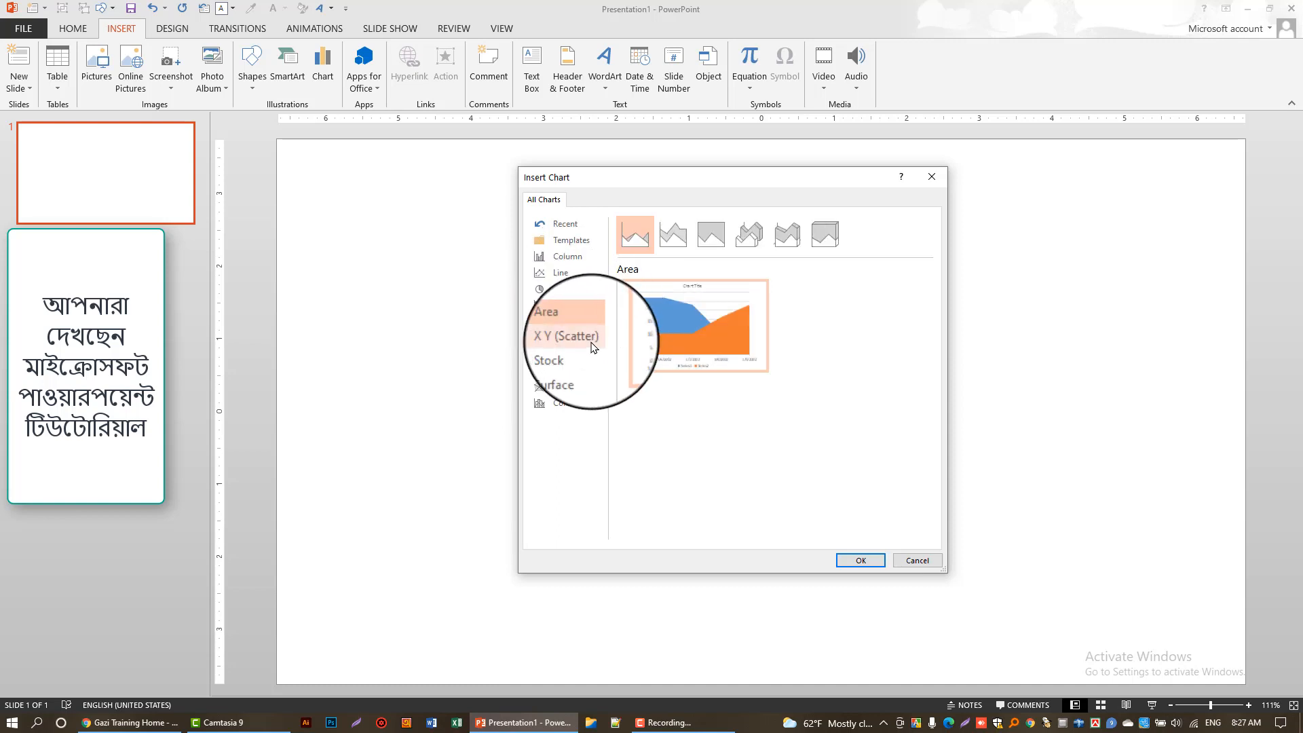
click(588, 339)
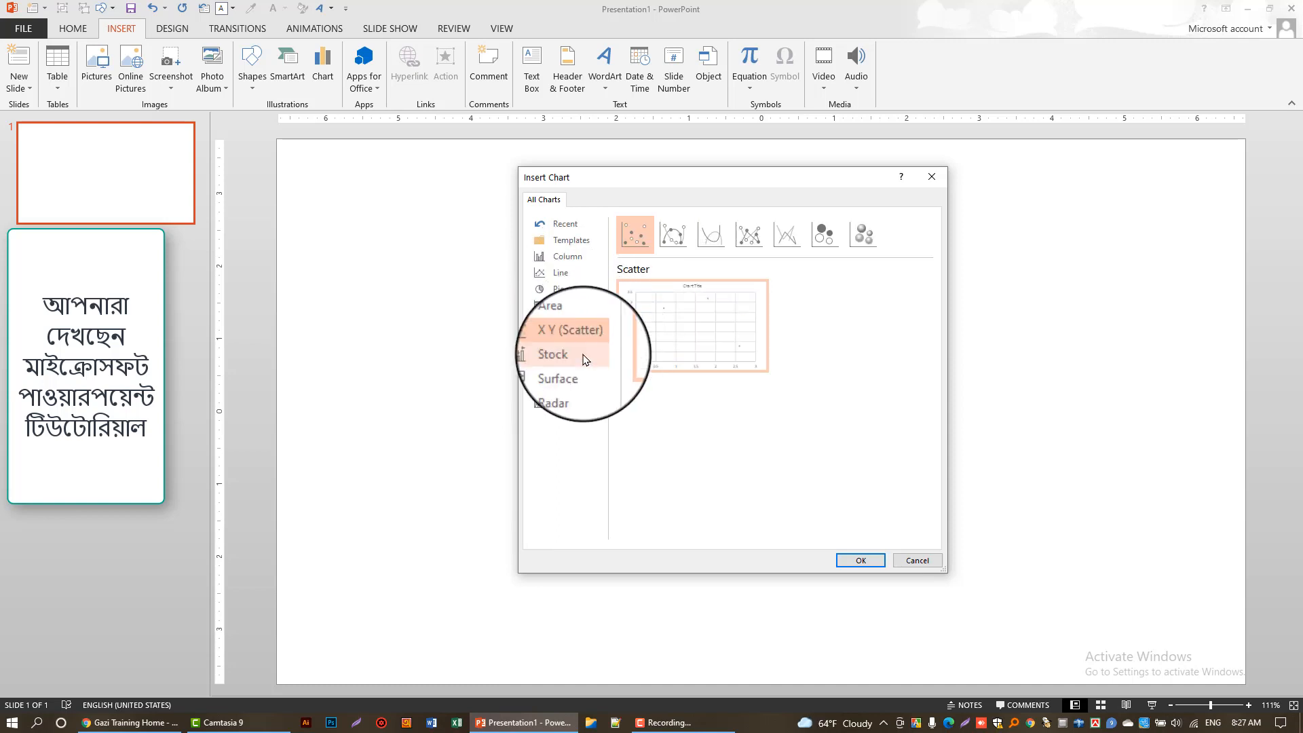
click(582, 356)
click(590, 372)
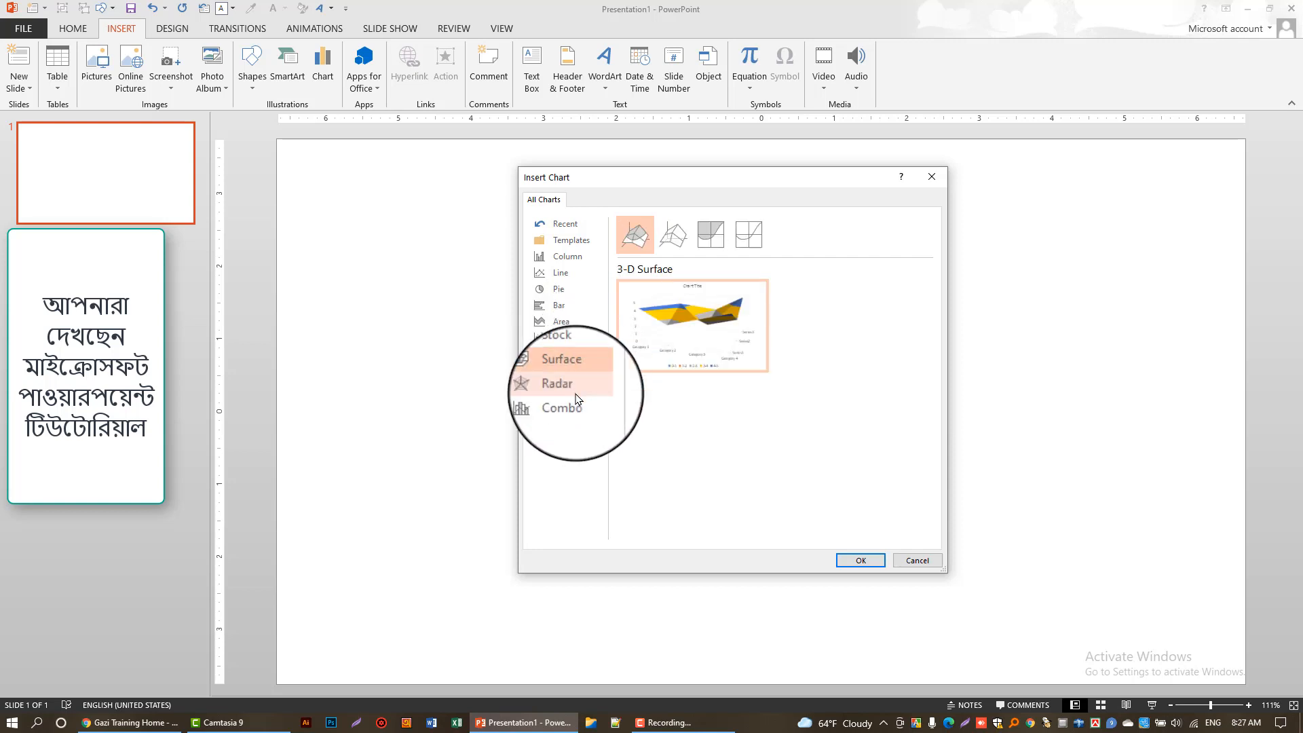
click(577, 389)
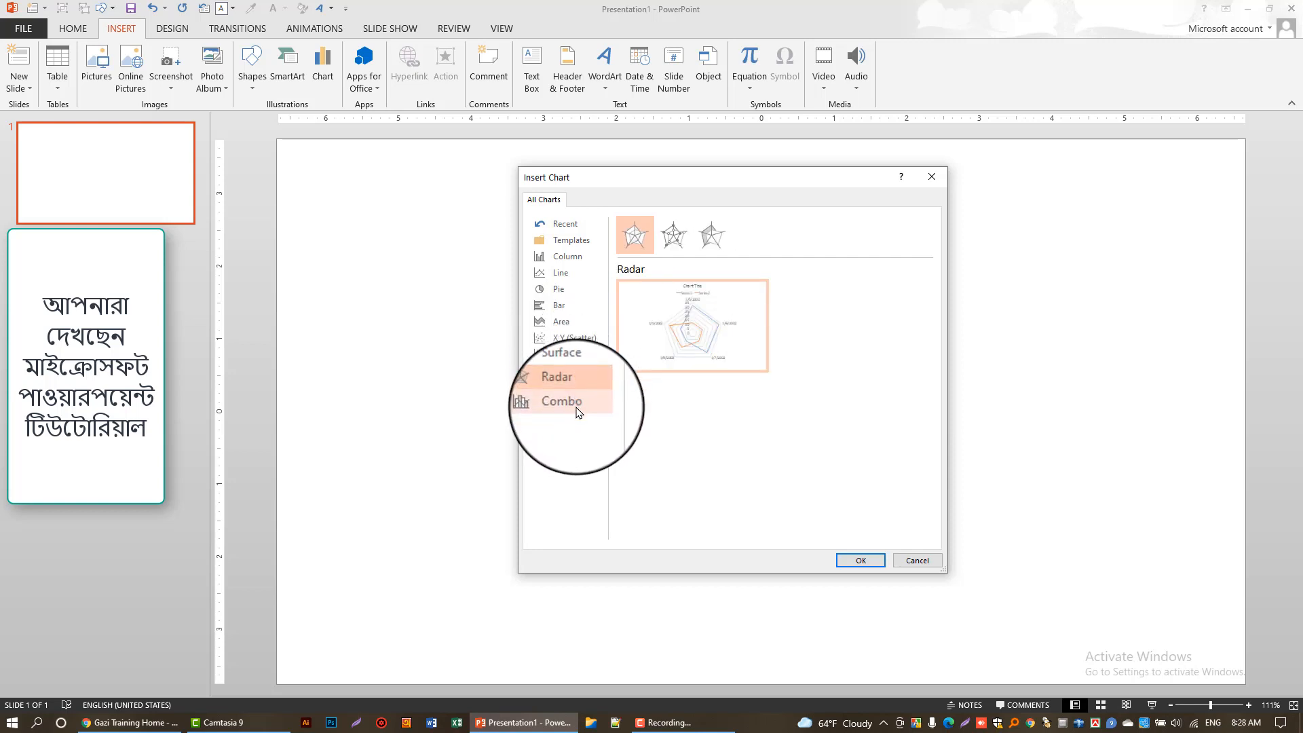
click(578, 412)
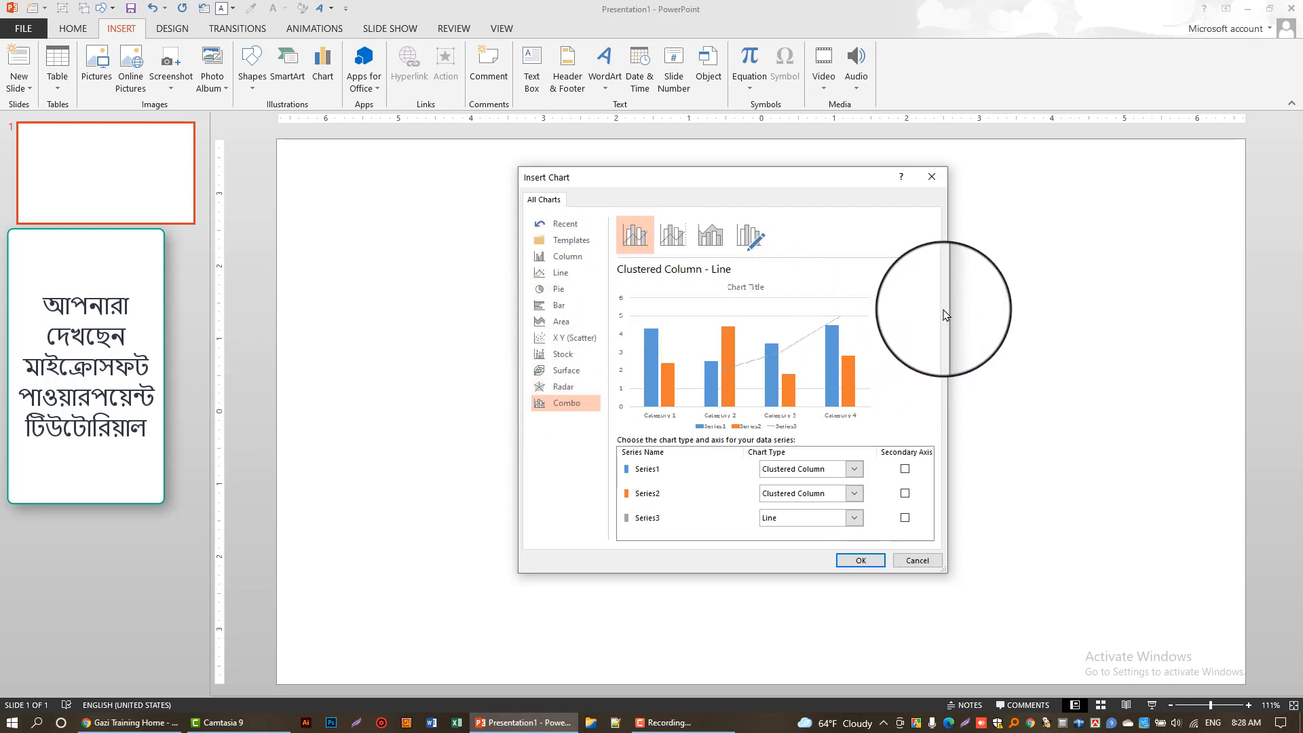
Step: Widen the Insert Chart dialog on both sides, reposition it and narrow it again
drag(947, 313, 1203, 323)
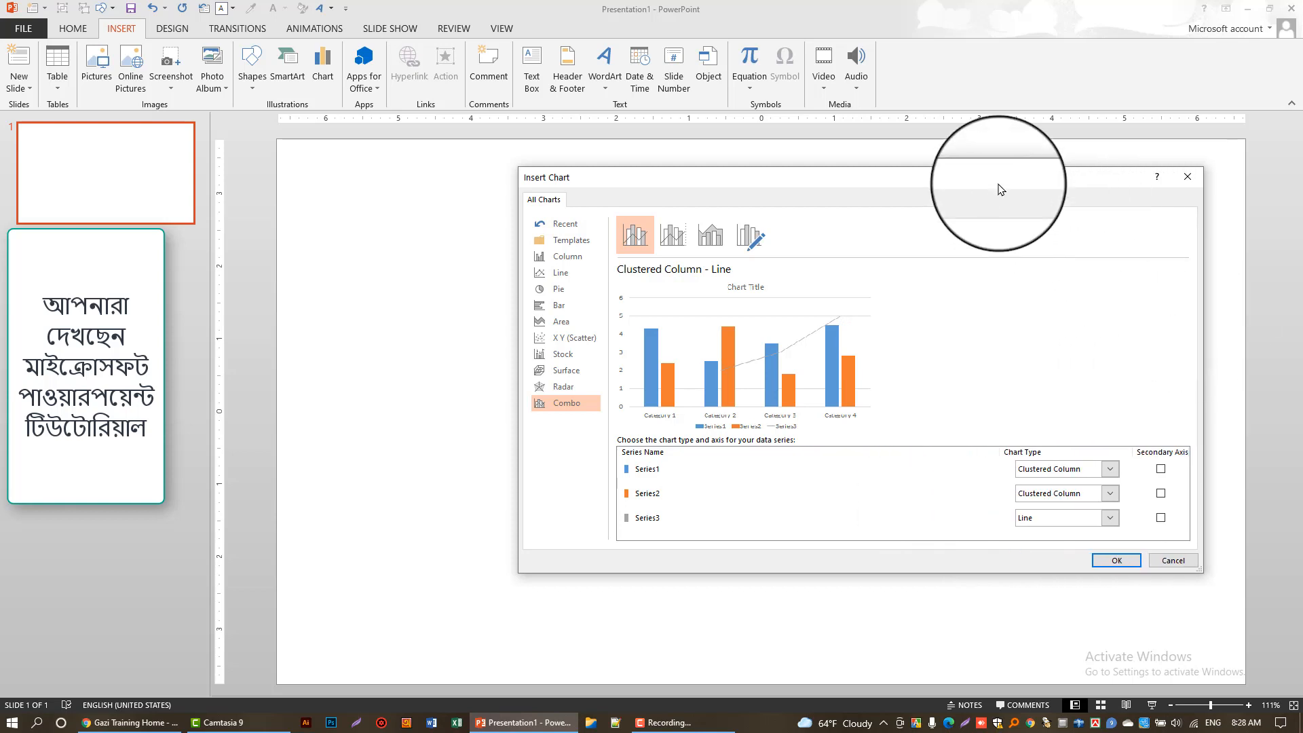
drag(993, 180, 829, 165)
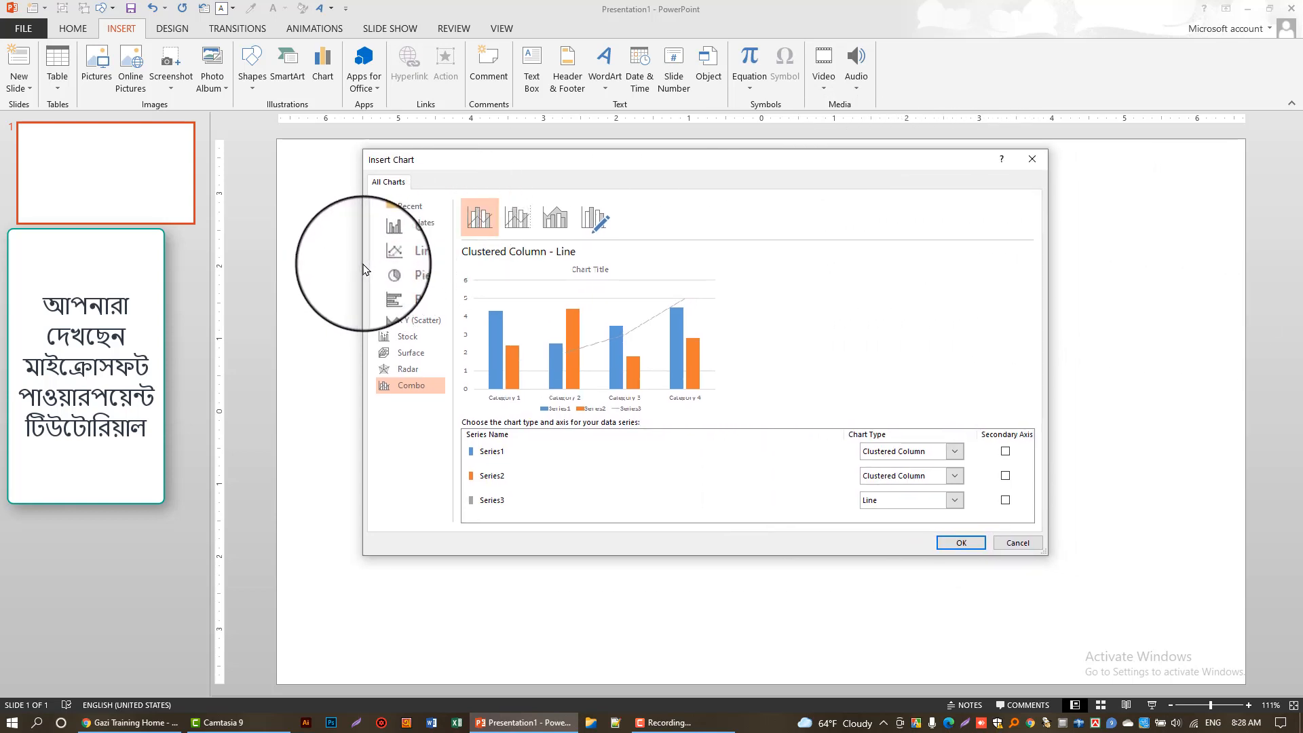
drag(354, 260, 307, 250)
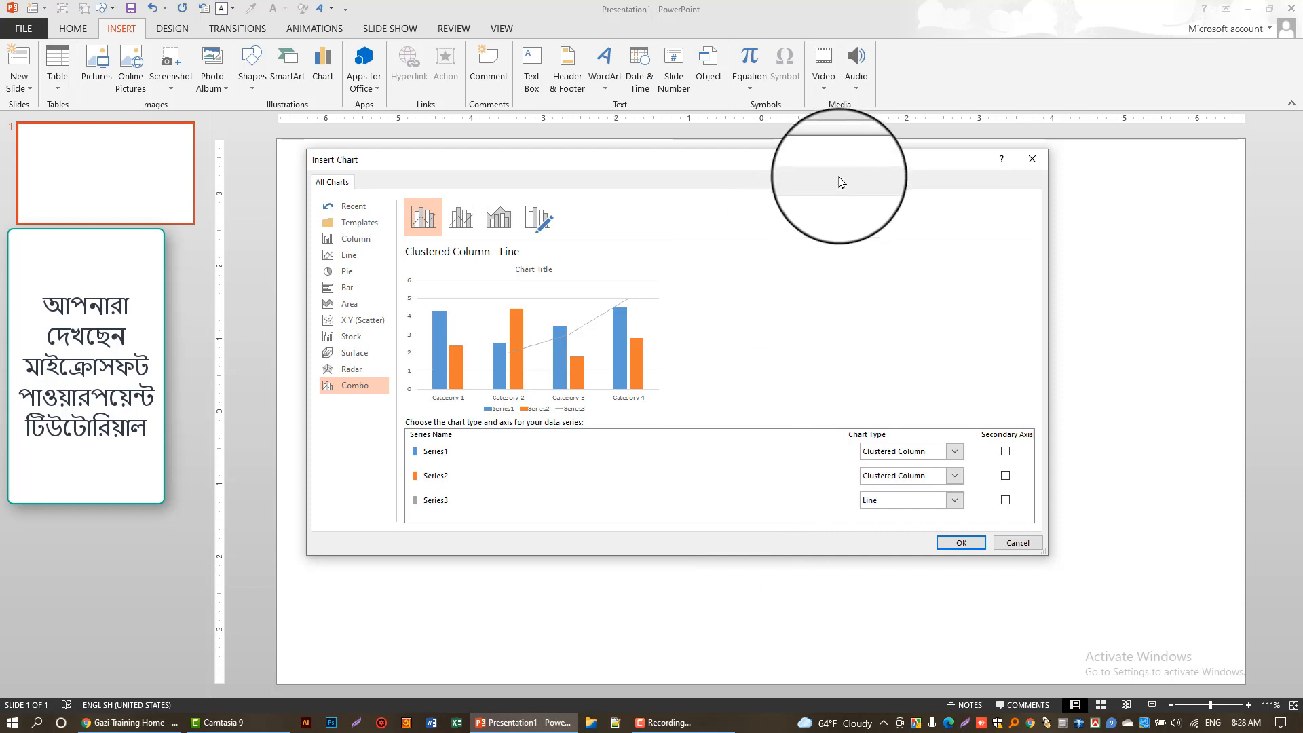
drag(880, 162, 916, 173)
drag(1080, 262, 712, 274)
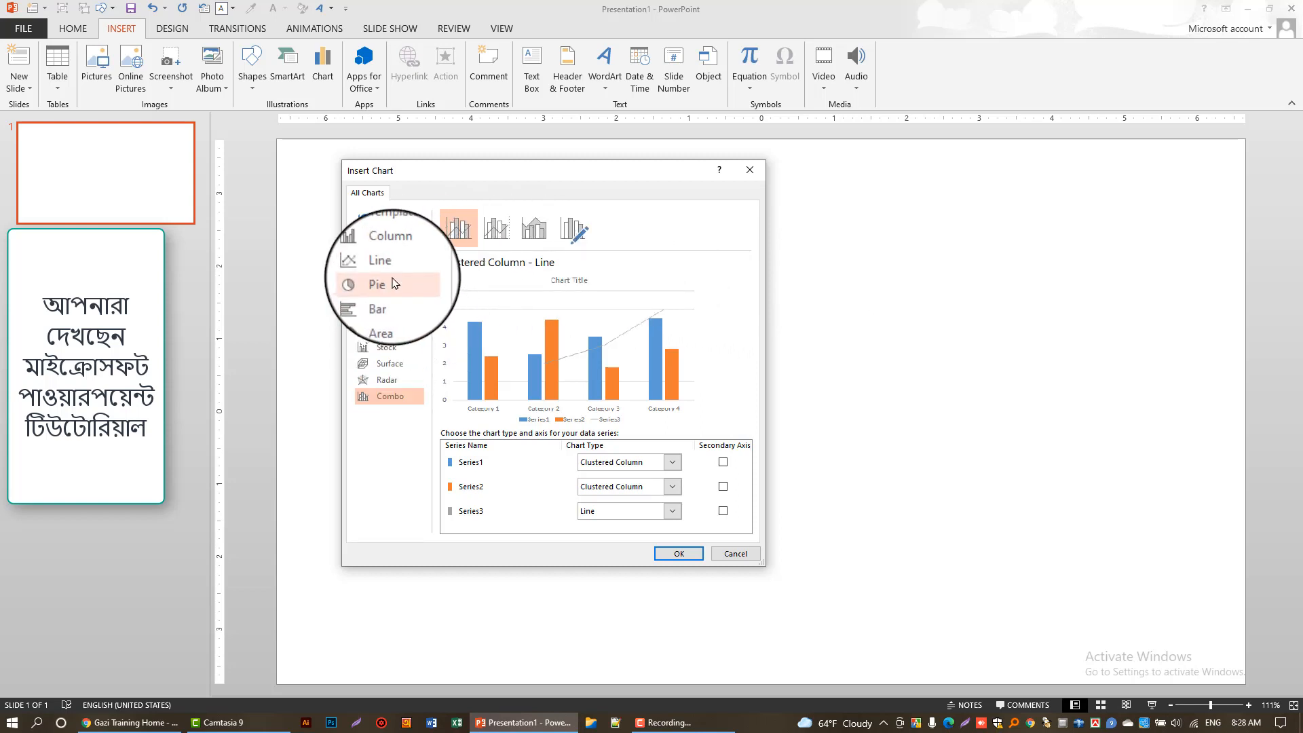
Step: Insert a Clustered Column chart on the blank slide
click(399, 252)
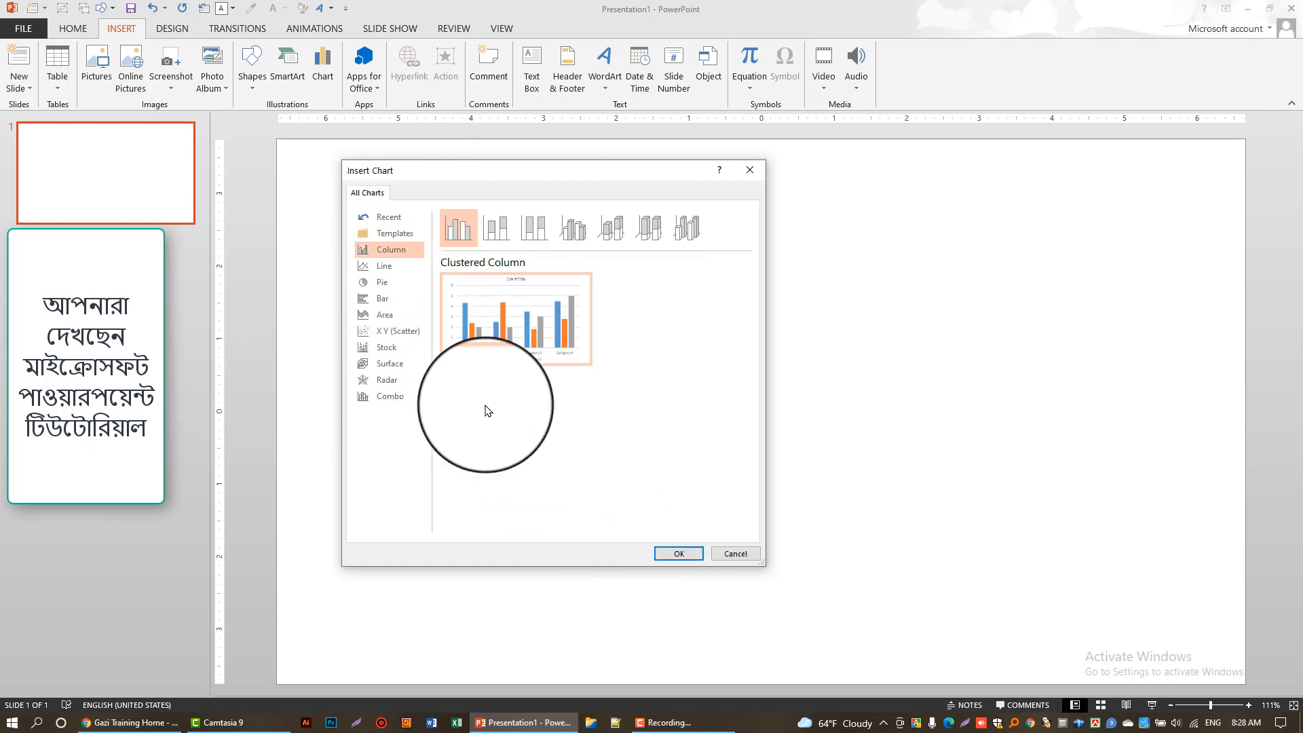
mouse_move(540, 283)
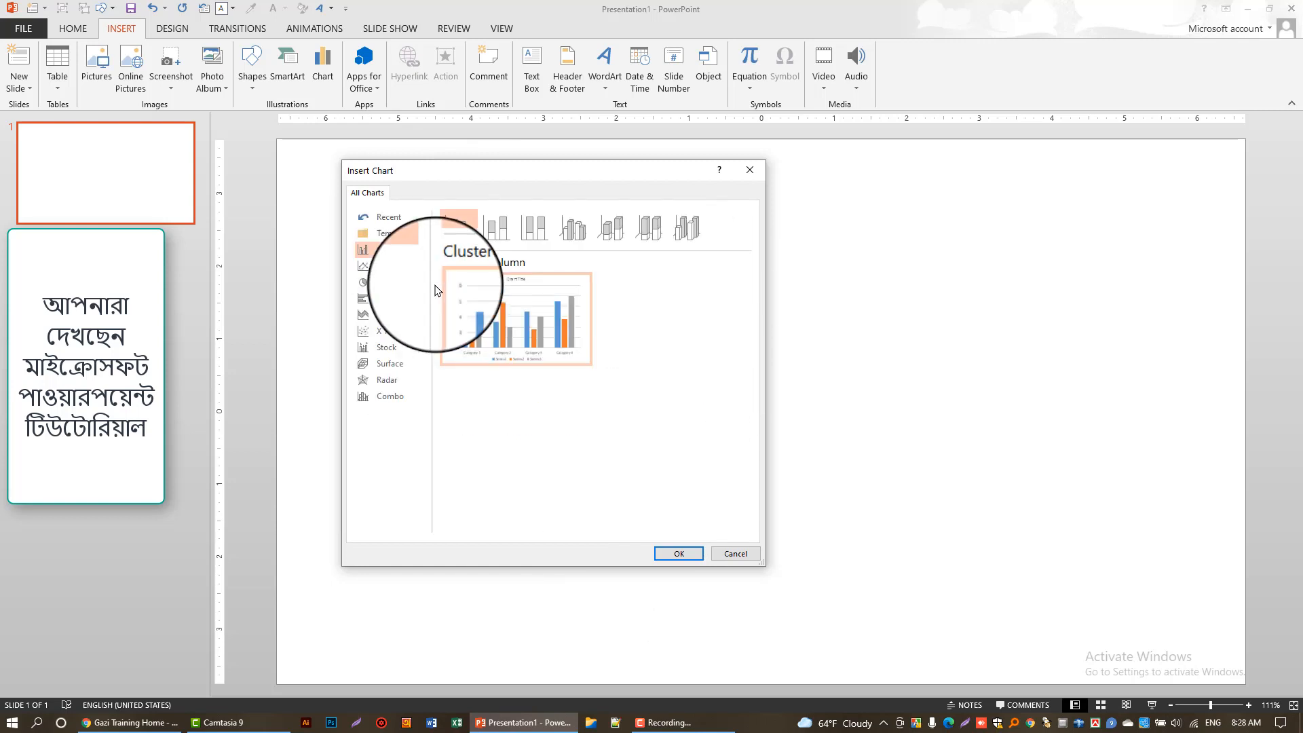
click(681, 554)
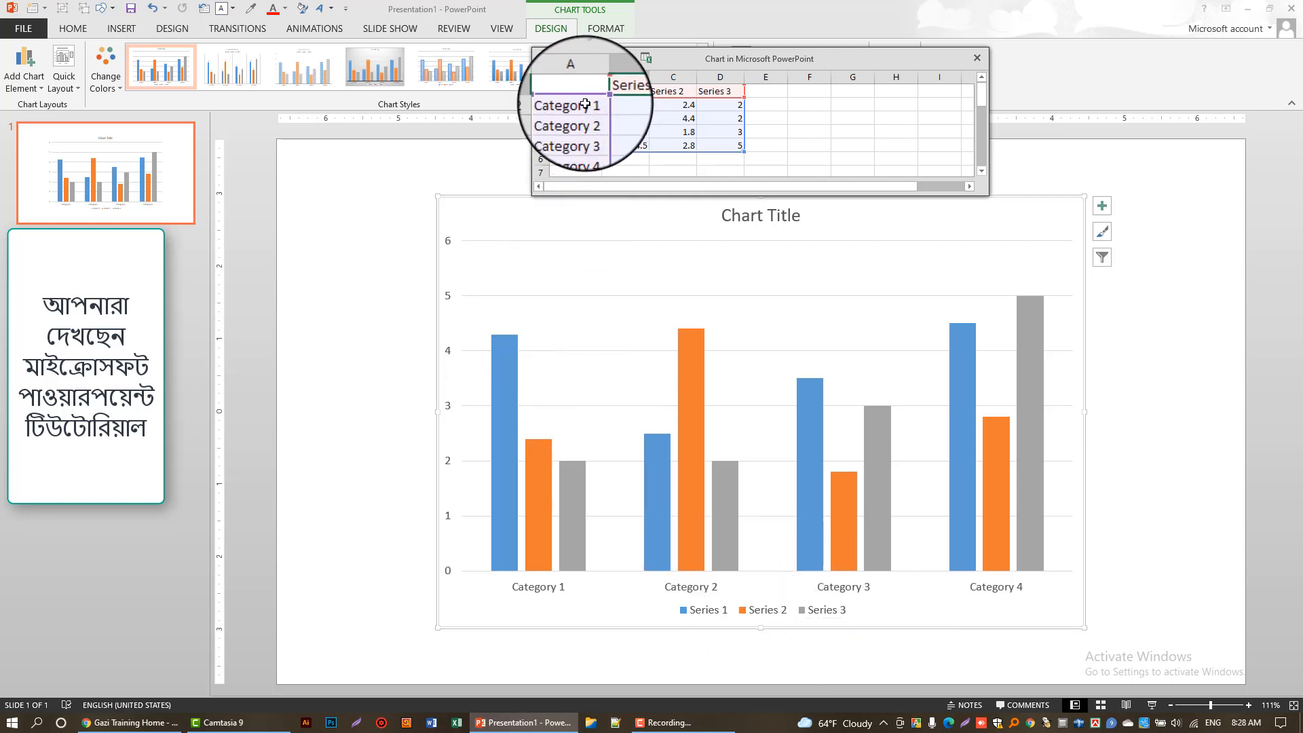
Step: Shorten the chart's data sheet window and move it up clear of the chart
click(625, 89)
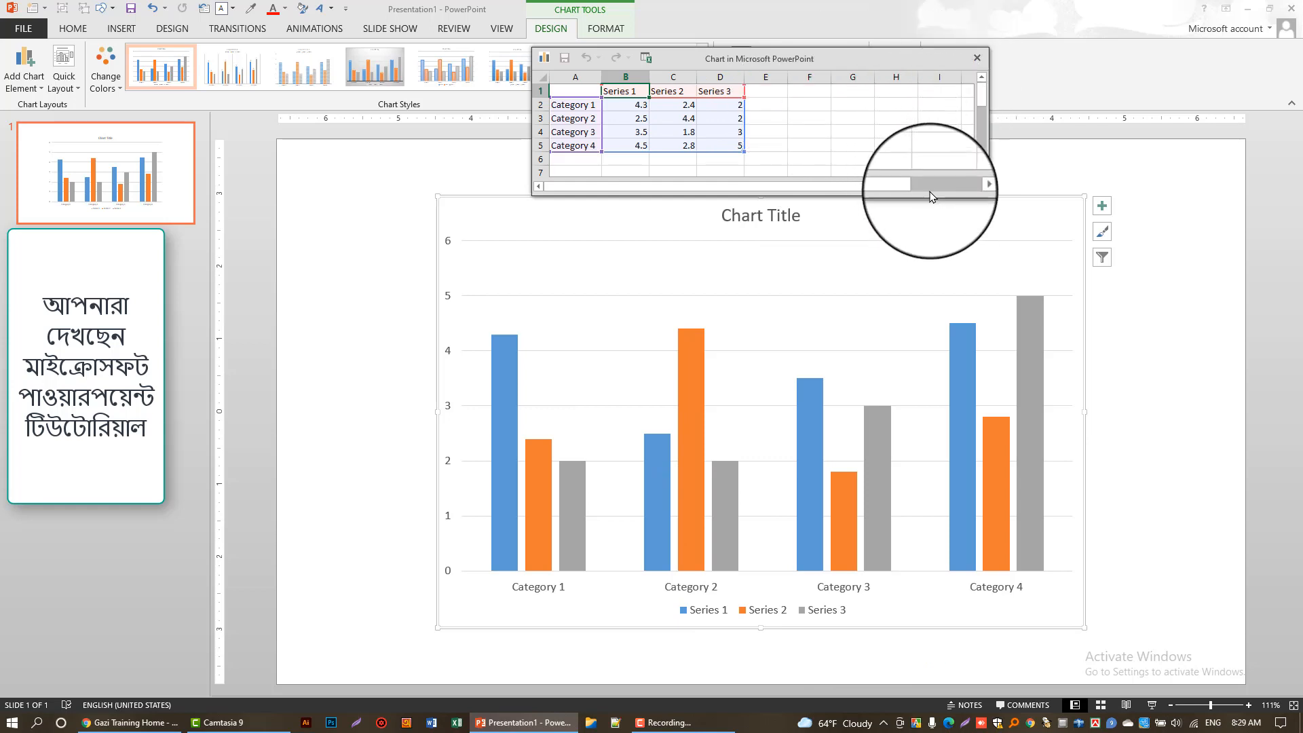
mouse_move(924, 197)
mouse_down()
mouse_move(935, 252)
mouse_move(943, 181)
mouse_up()
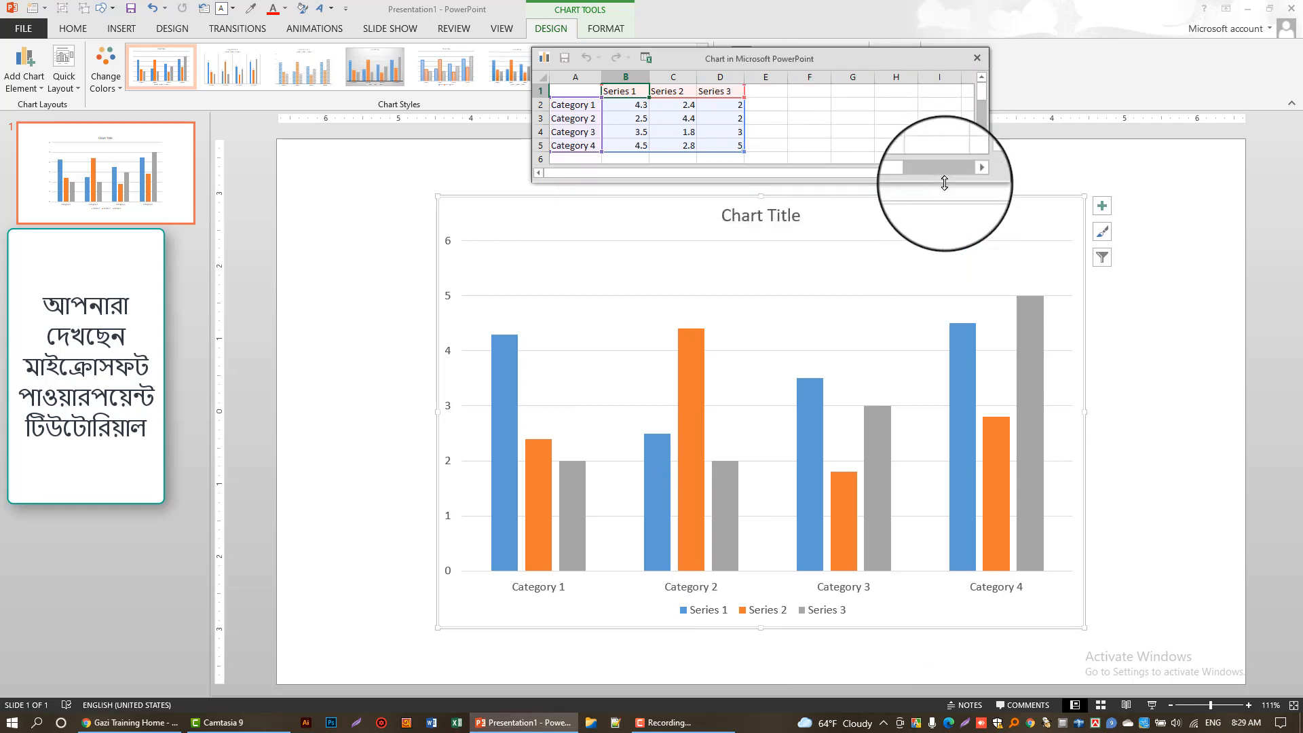
drag(898, 61, 904, 47)
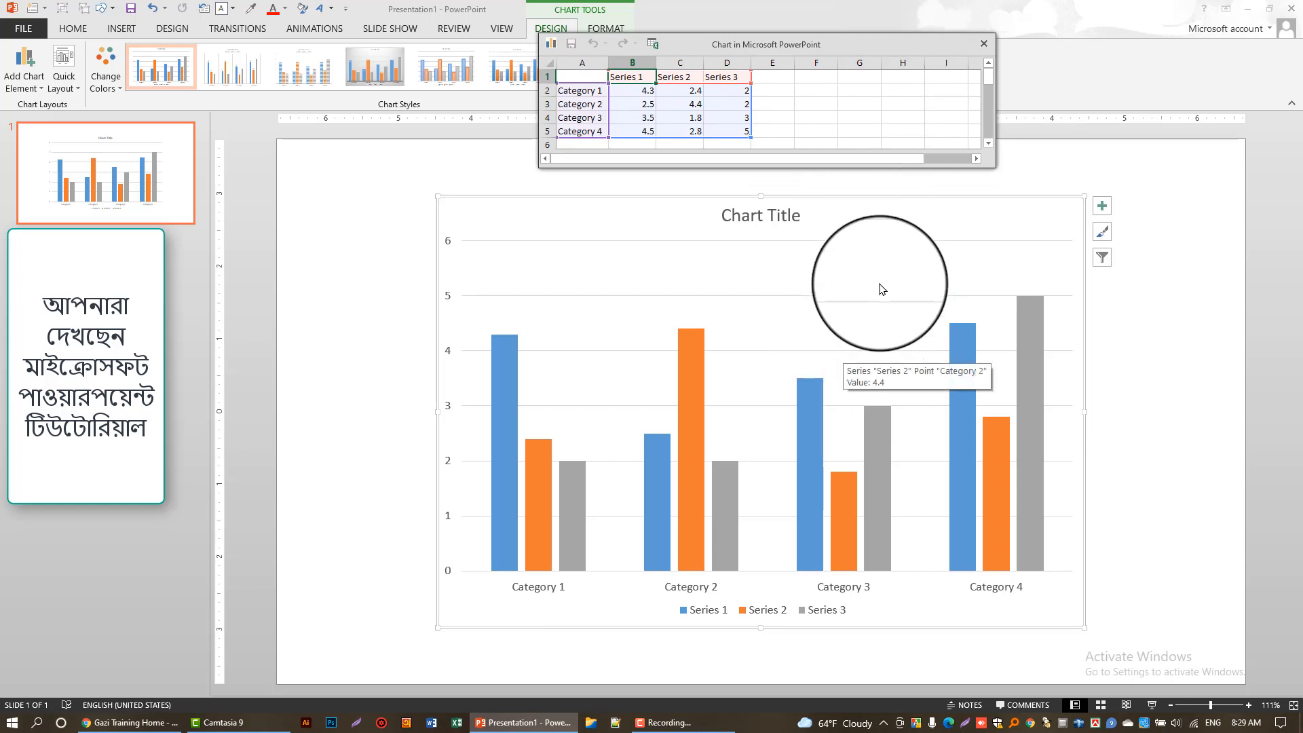
Step: Rename the first category as SSC 2019 and the three series as A+, A and A- in the chart's data sheet
click(592, 93)
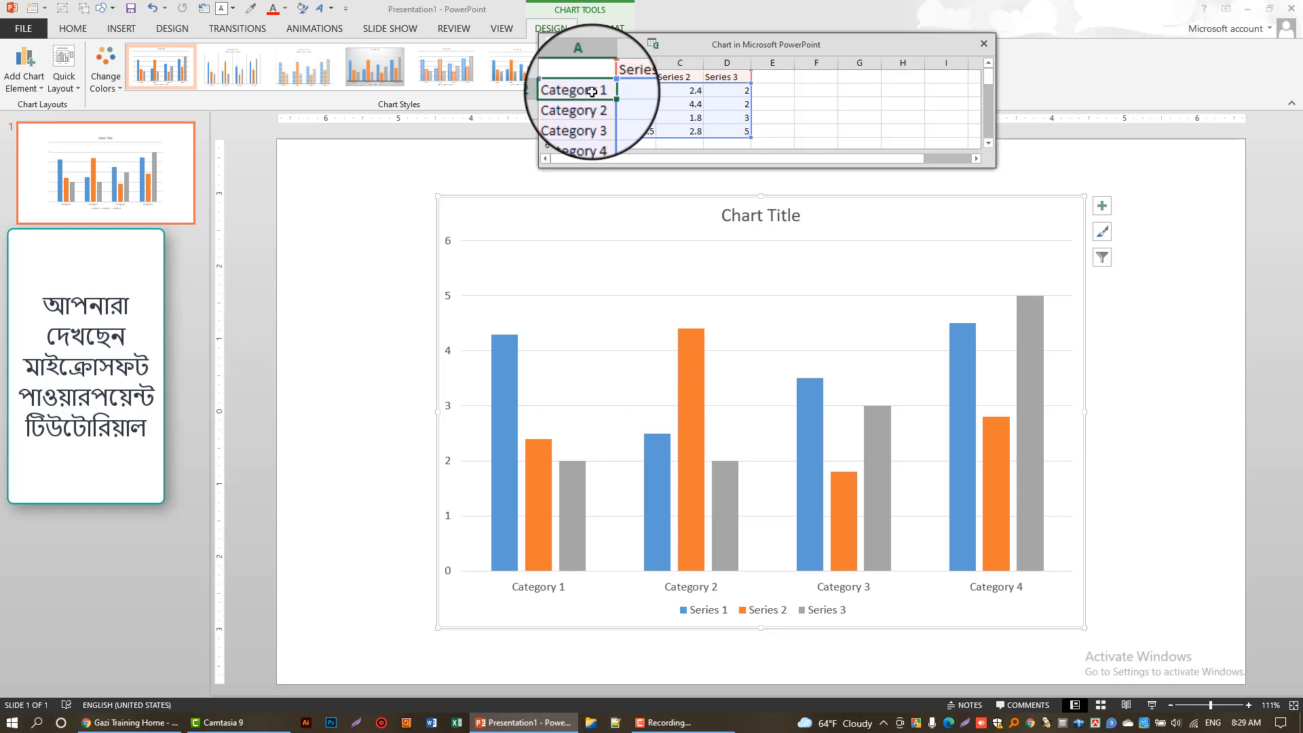
text(SS)
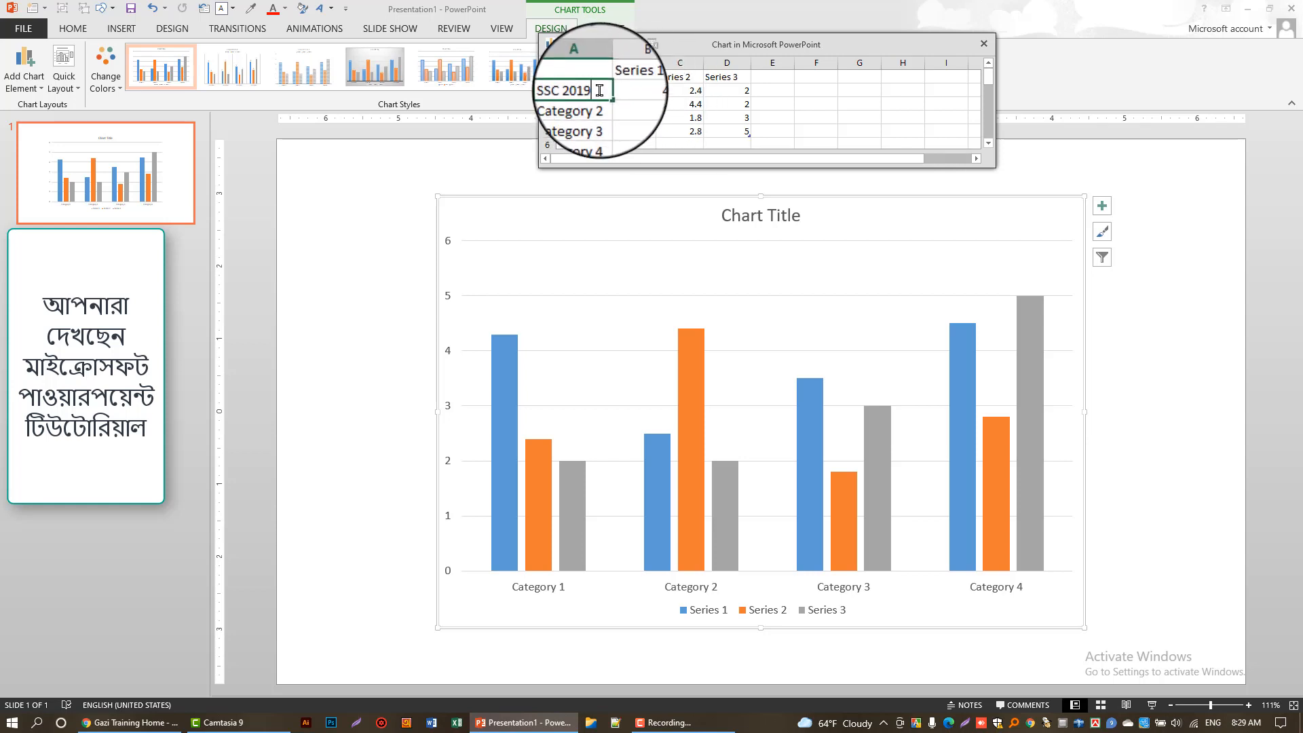
click(634, 77)
text(A+)
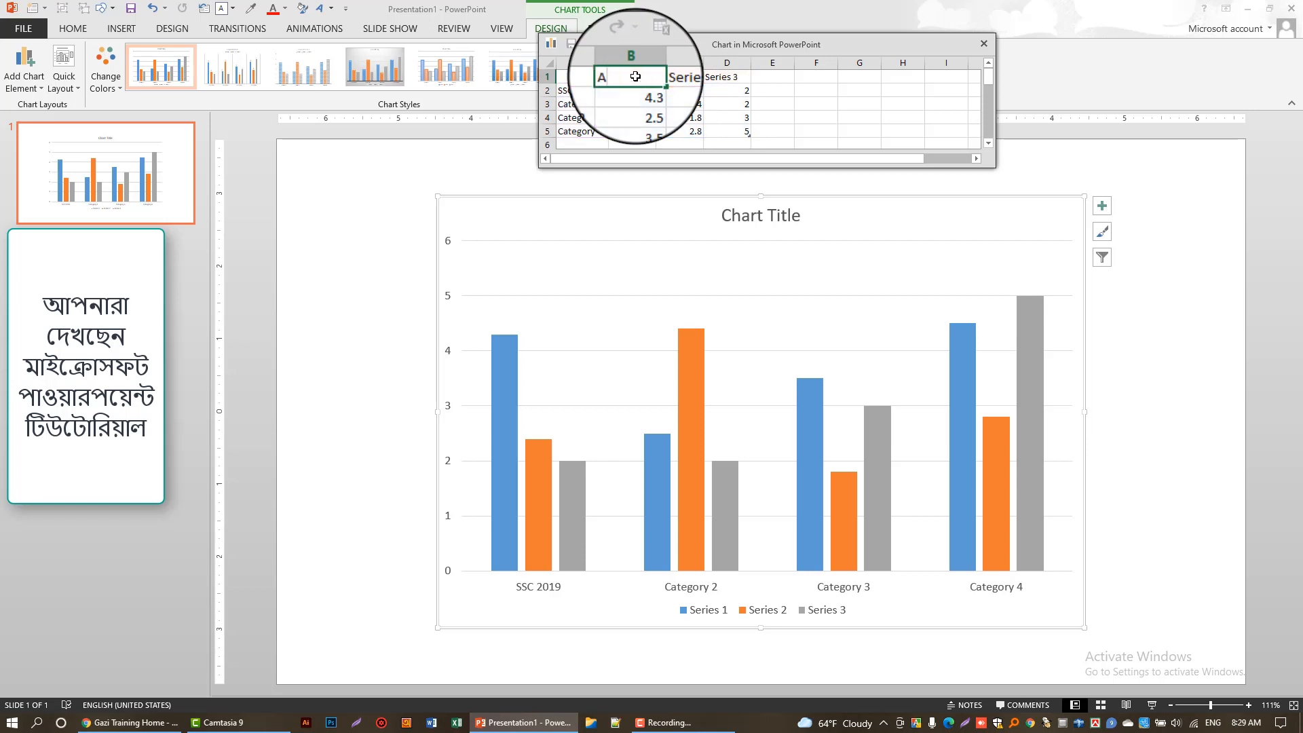
click(689, 77)
text(A)
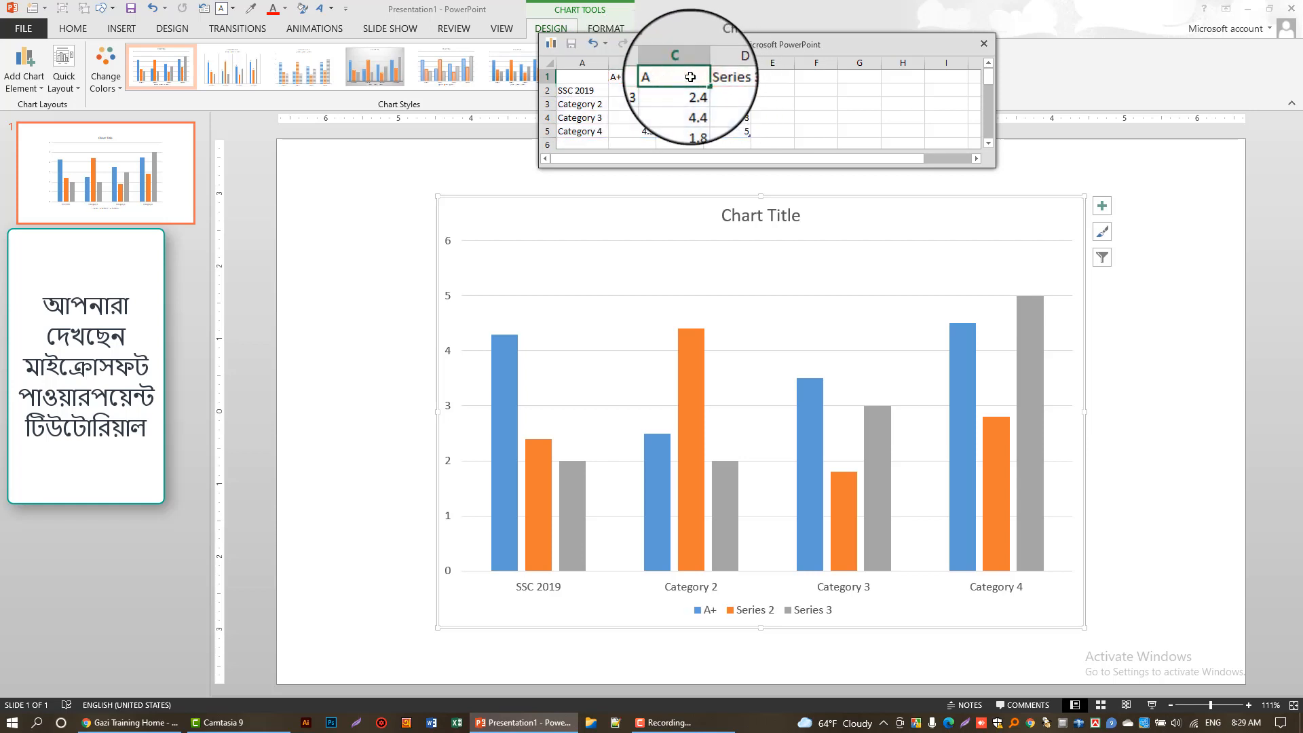
click(727, 76)
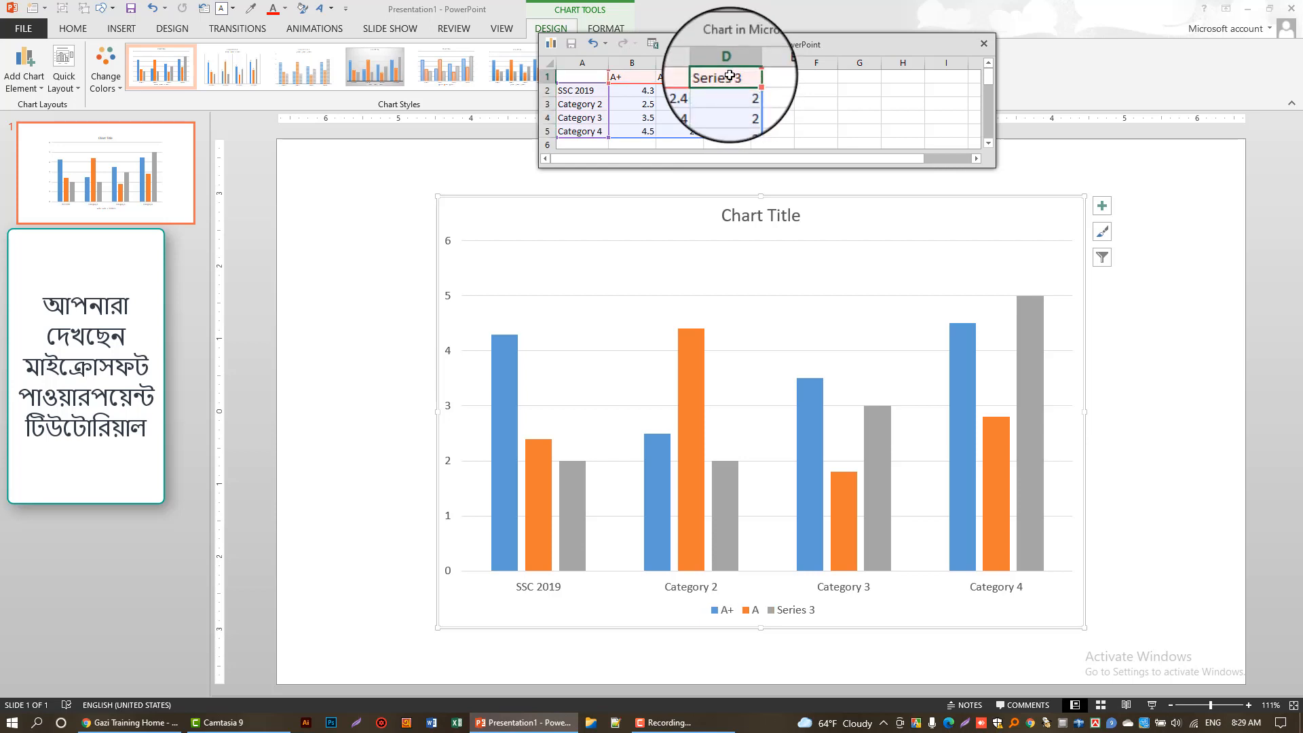
text(B)
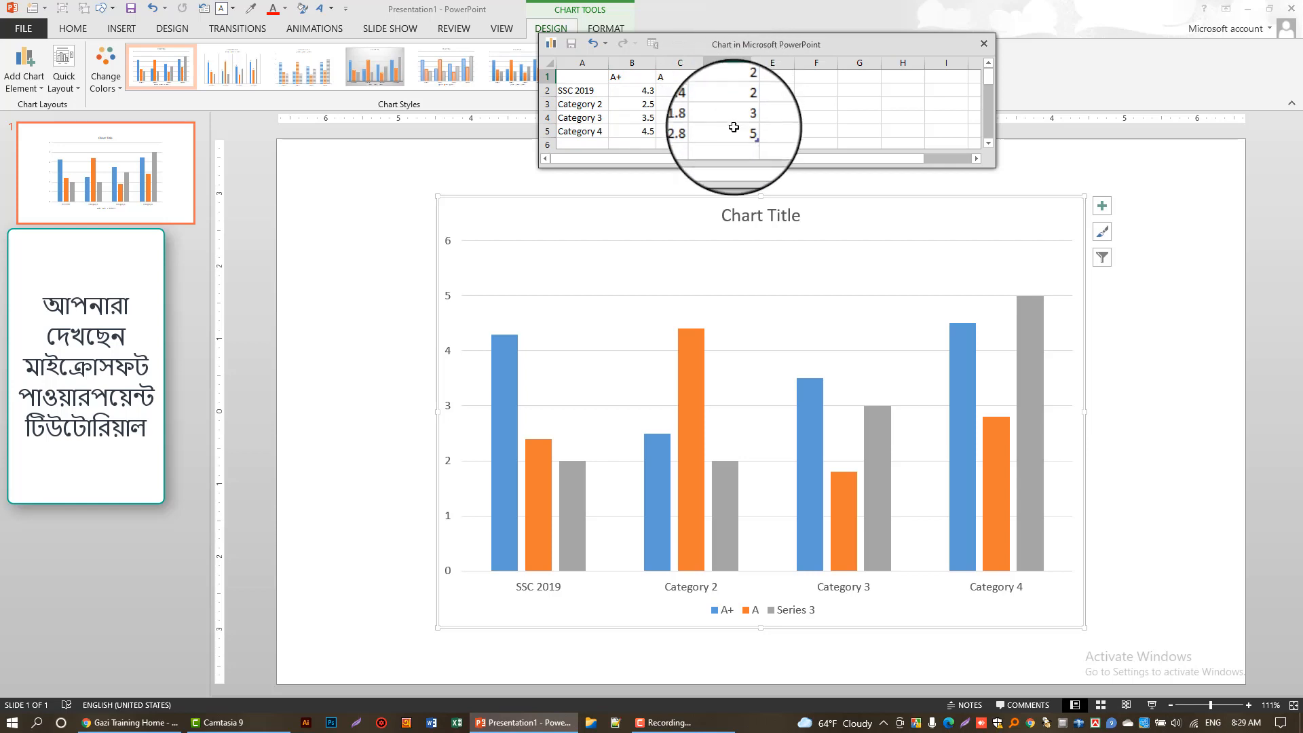
click(736, 91)
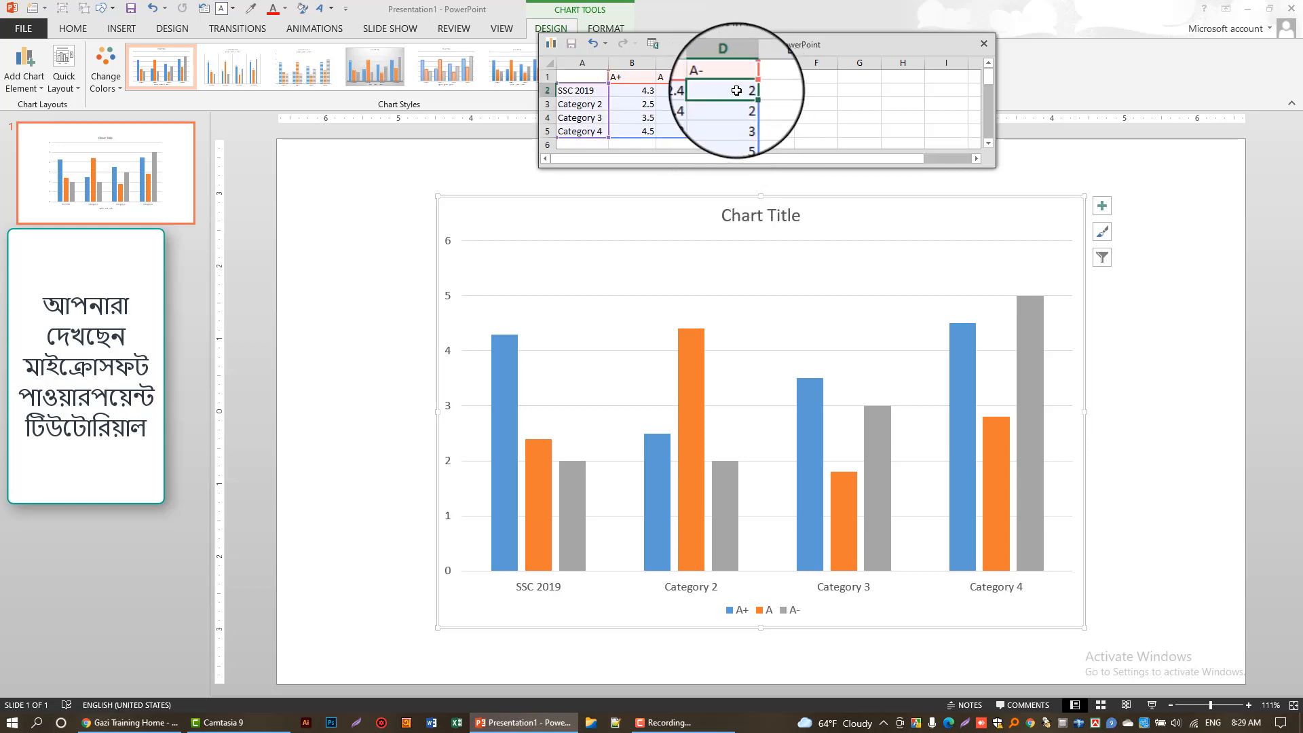
Step: Add four more series headed B, C, D and F after A- in the data sheet's header row
click(778, 75)
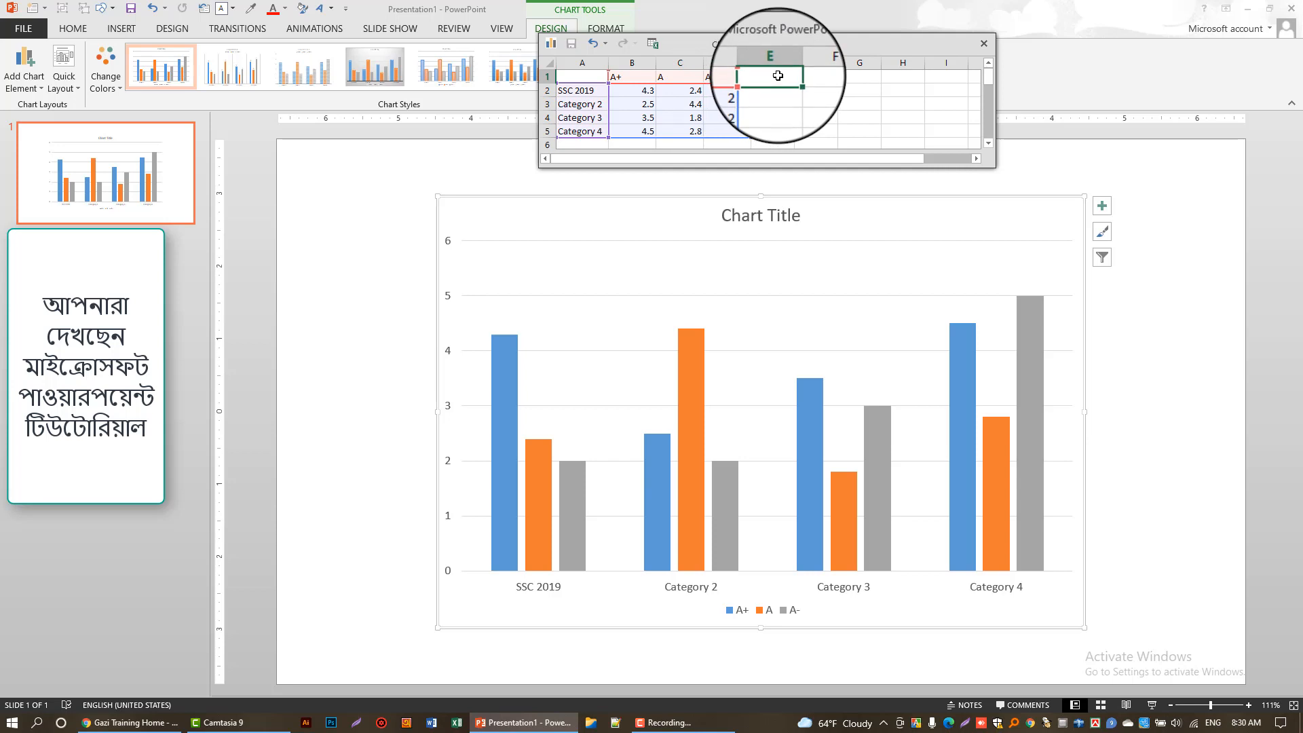
text(B)
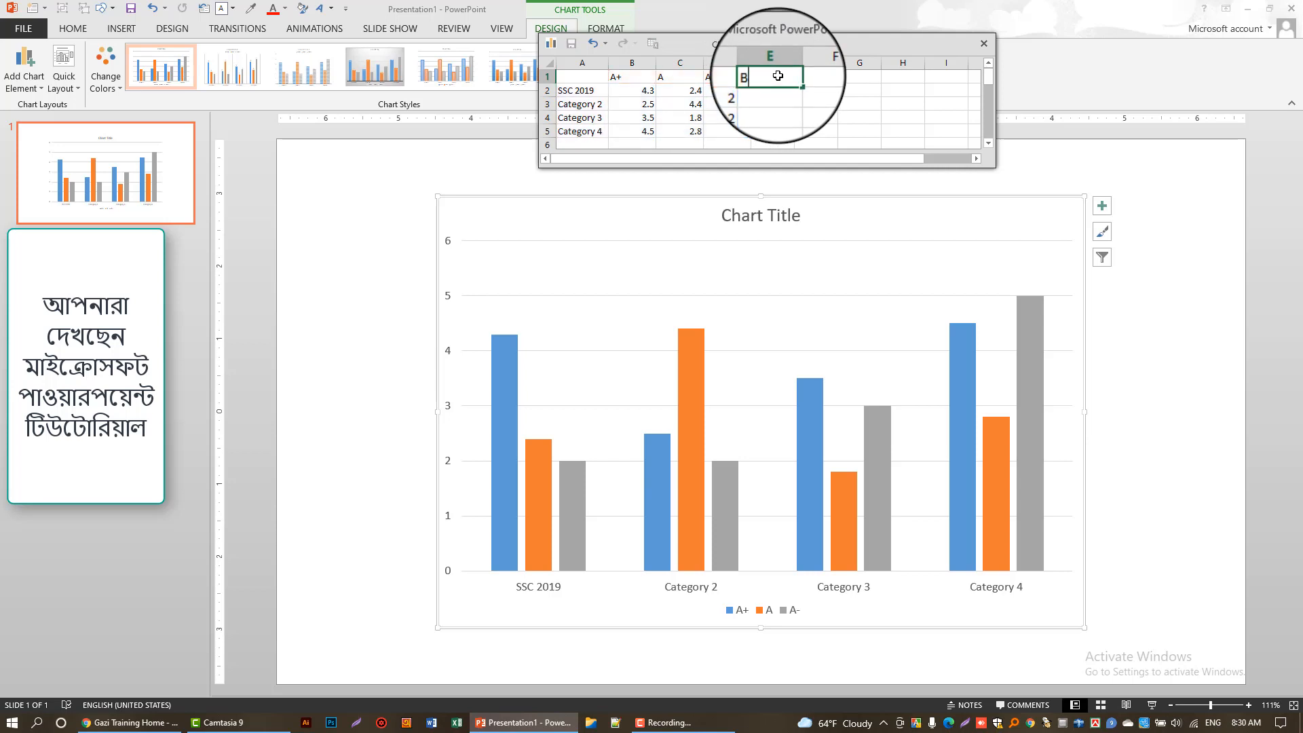
key(Return)
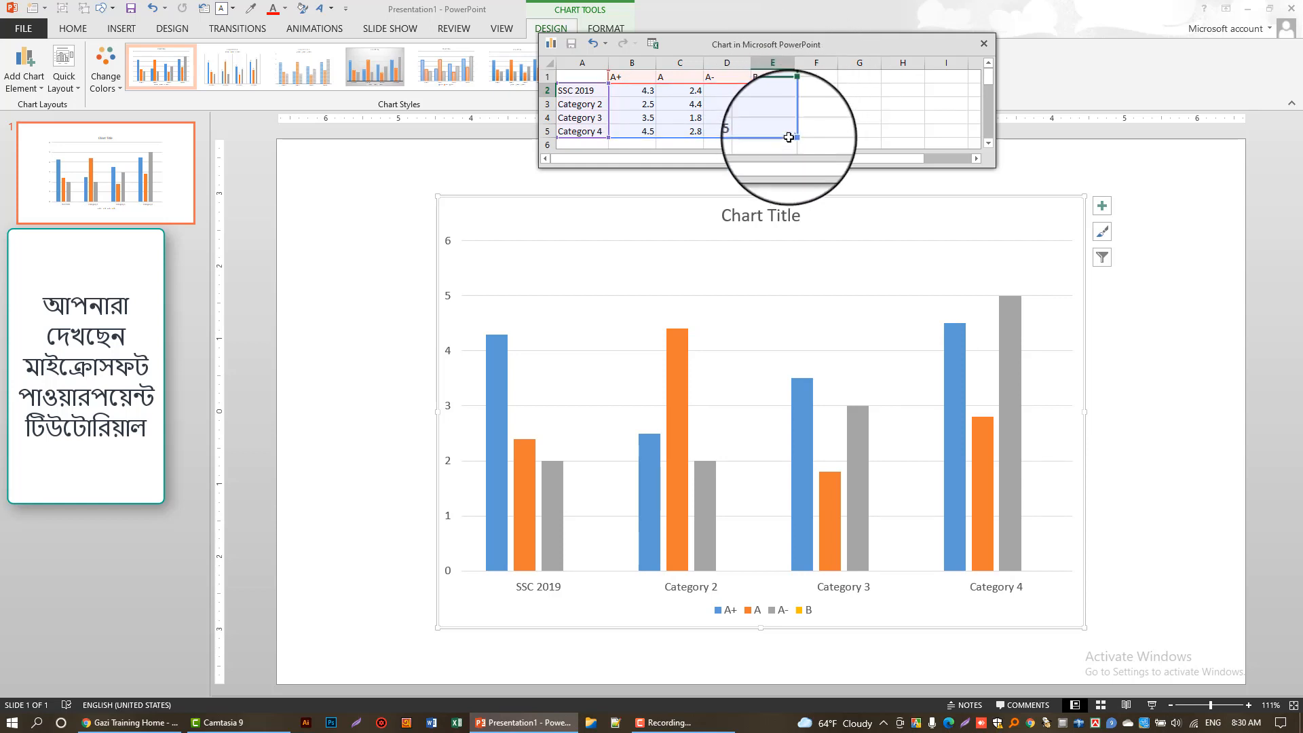
click(824, 74)
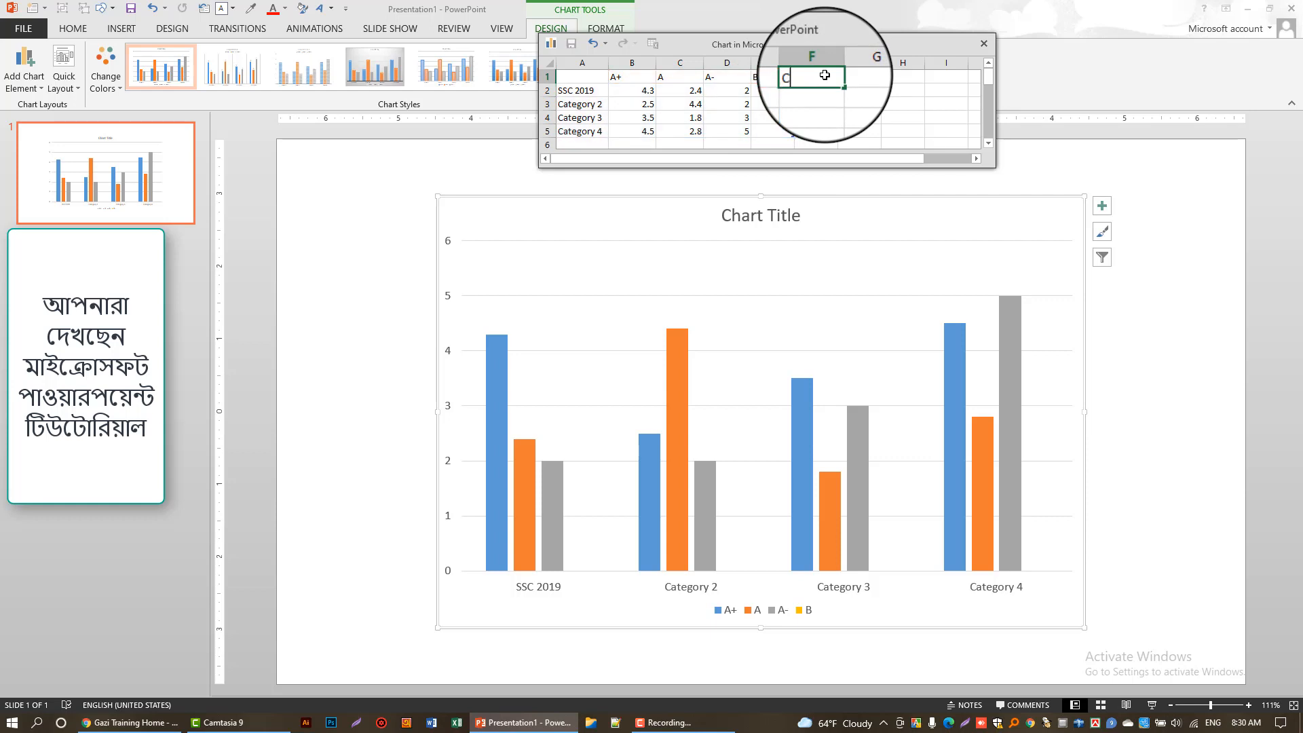
click(861, 77)
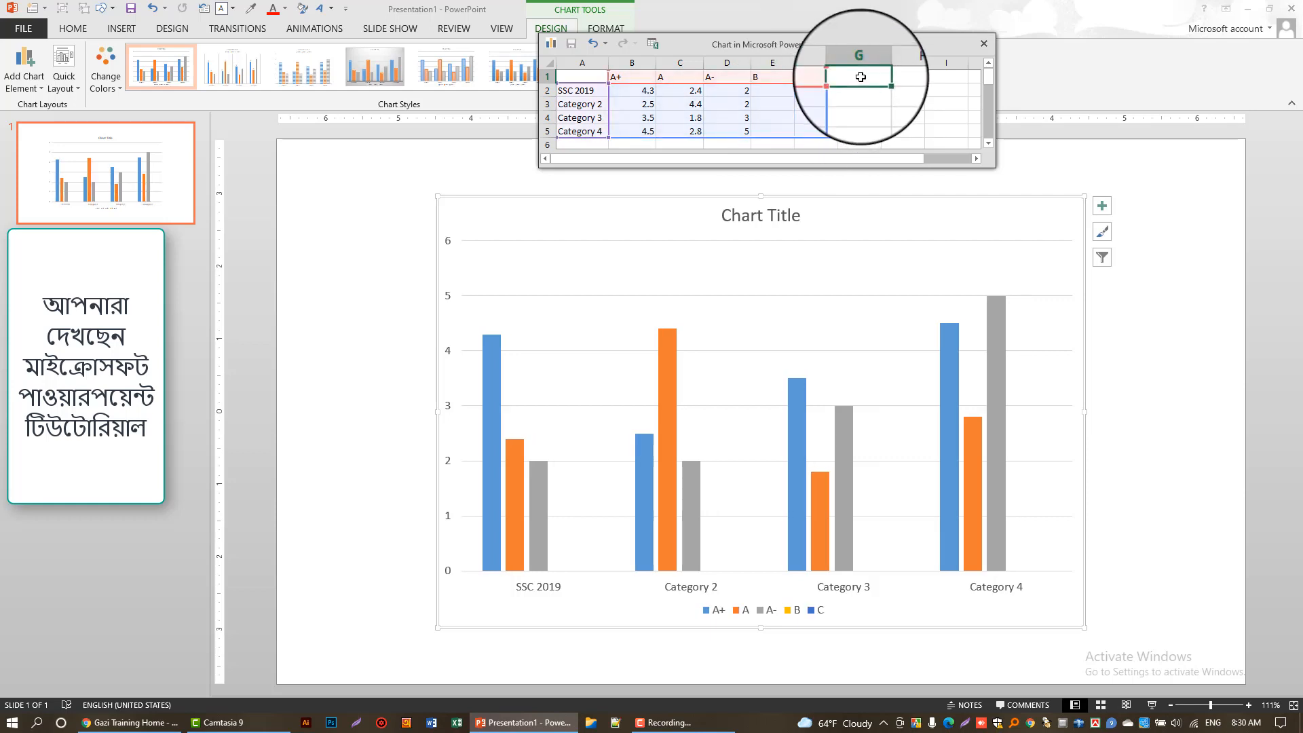
text(D)
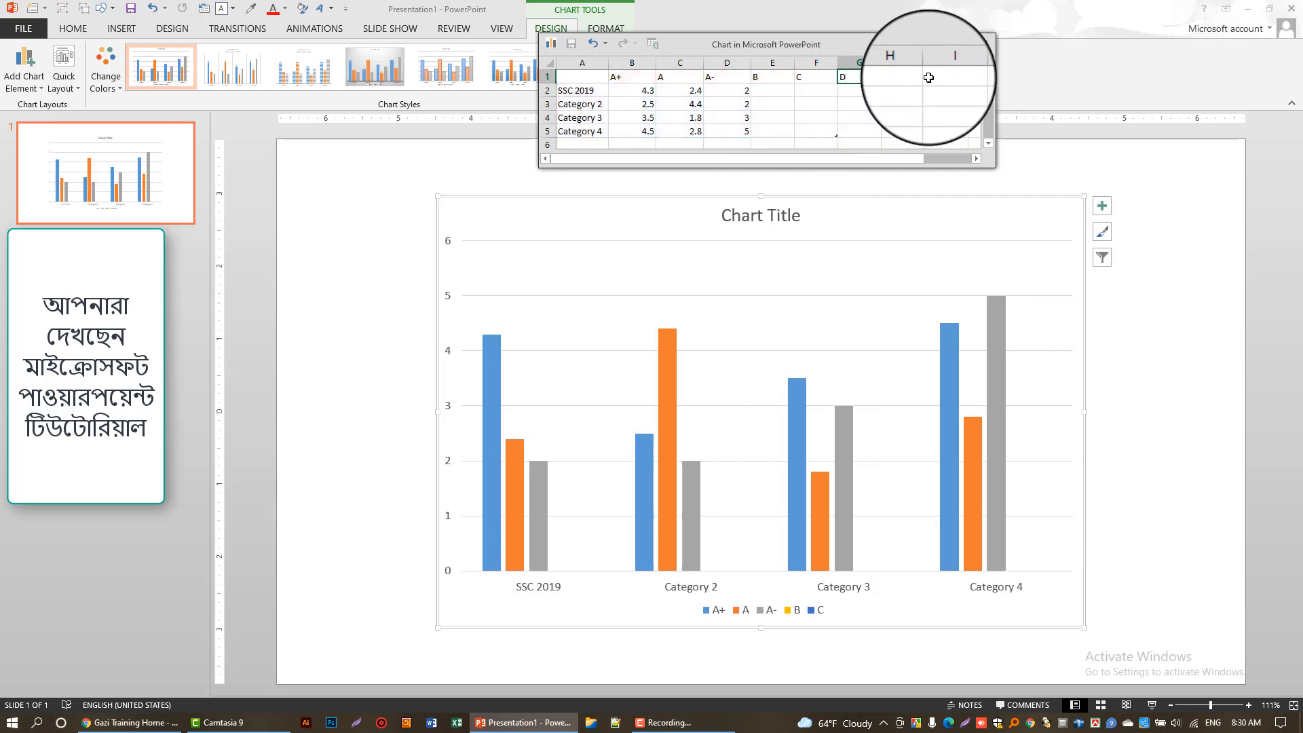
click(903, 77)
text(F)
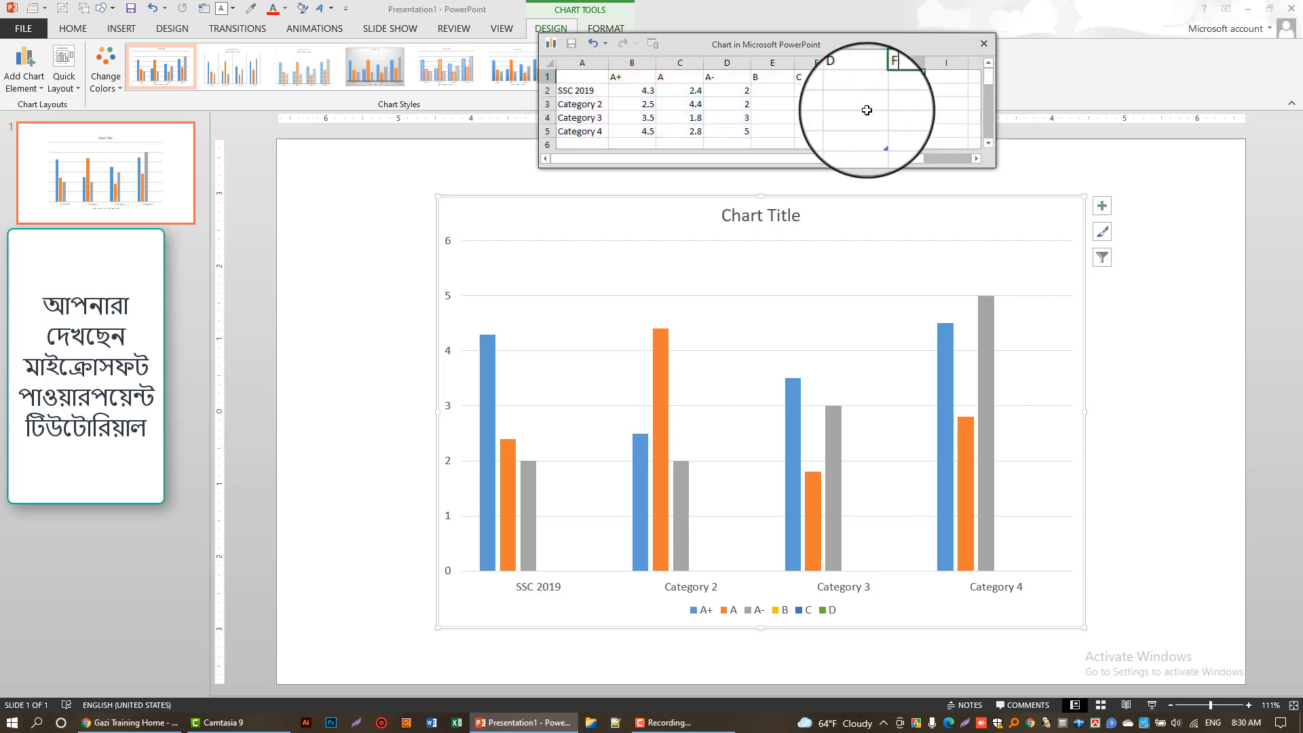
click(913, 88)
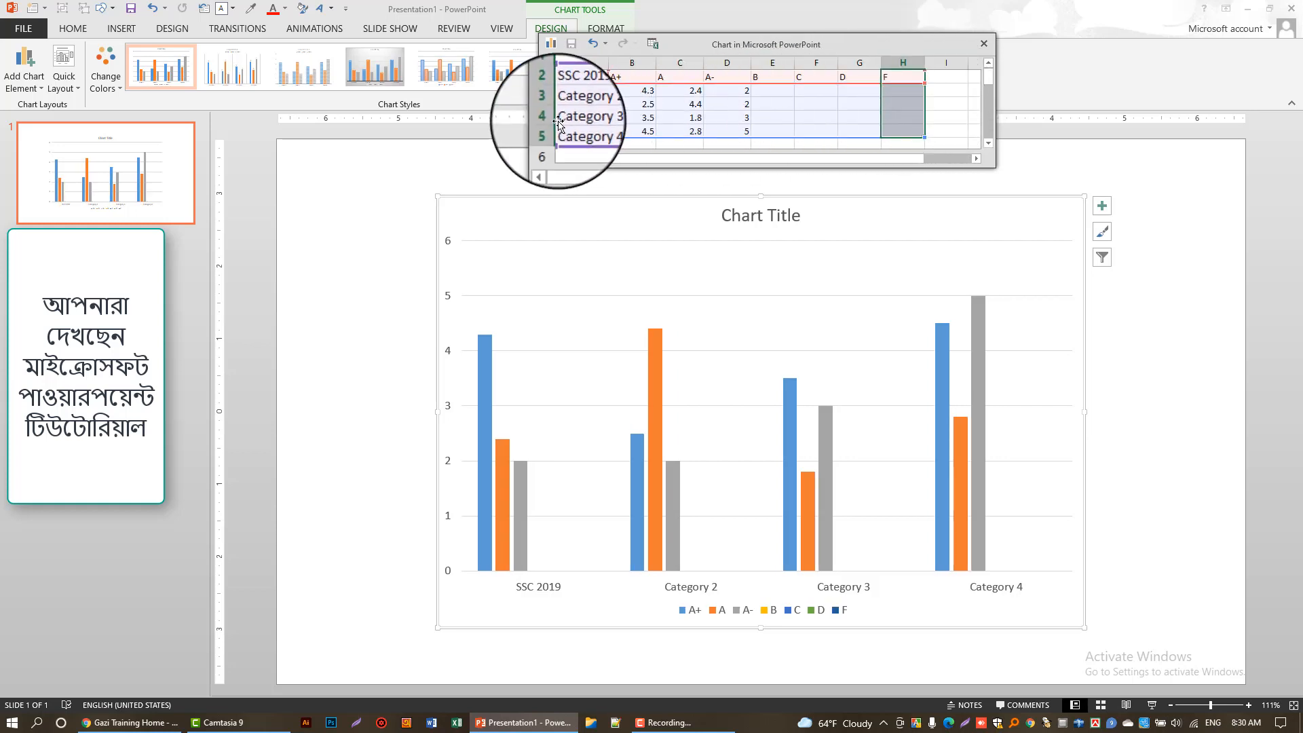
Step: Rename the second and third categories as SSC 2020 and SSC 2021, and clear the fourth category's label and values
click(585, 90)
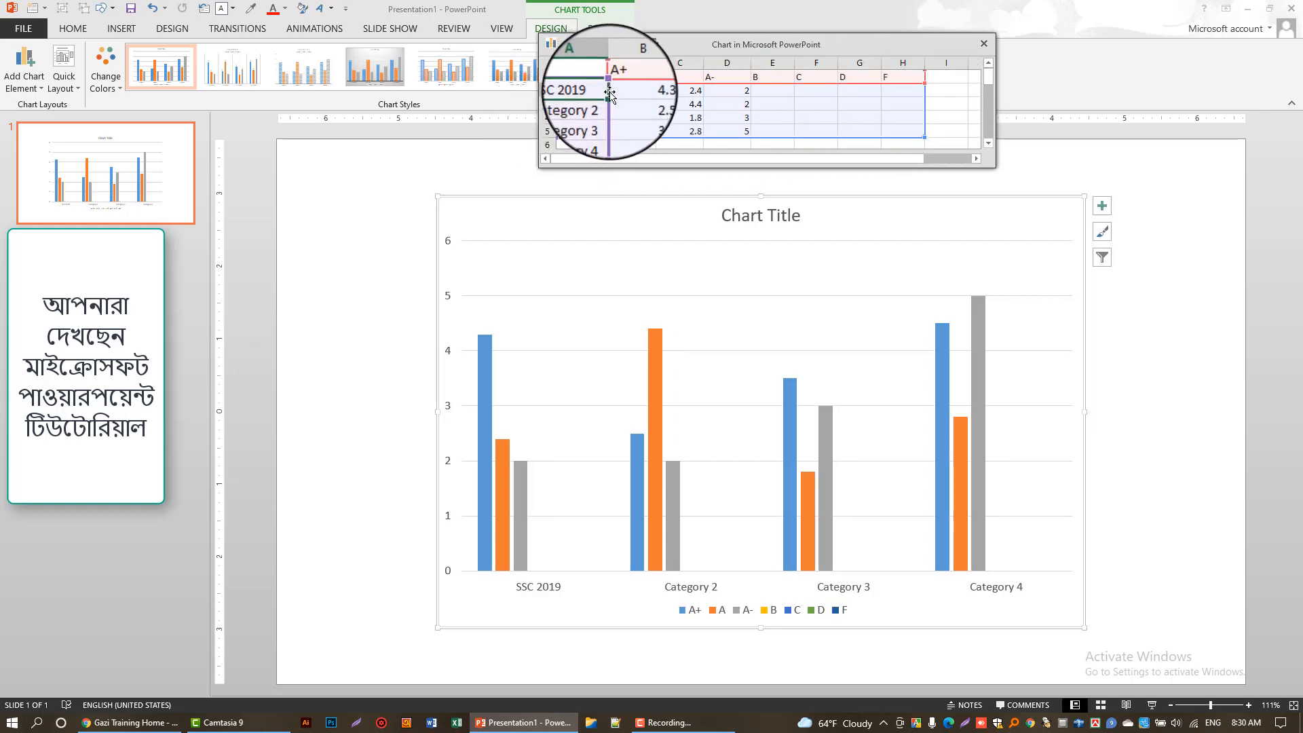
drag(608, 98, 609, 143)
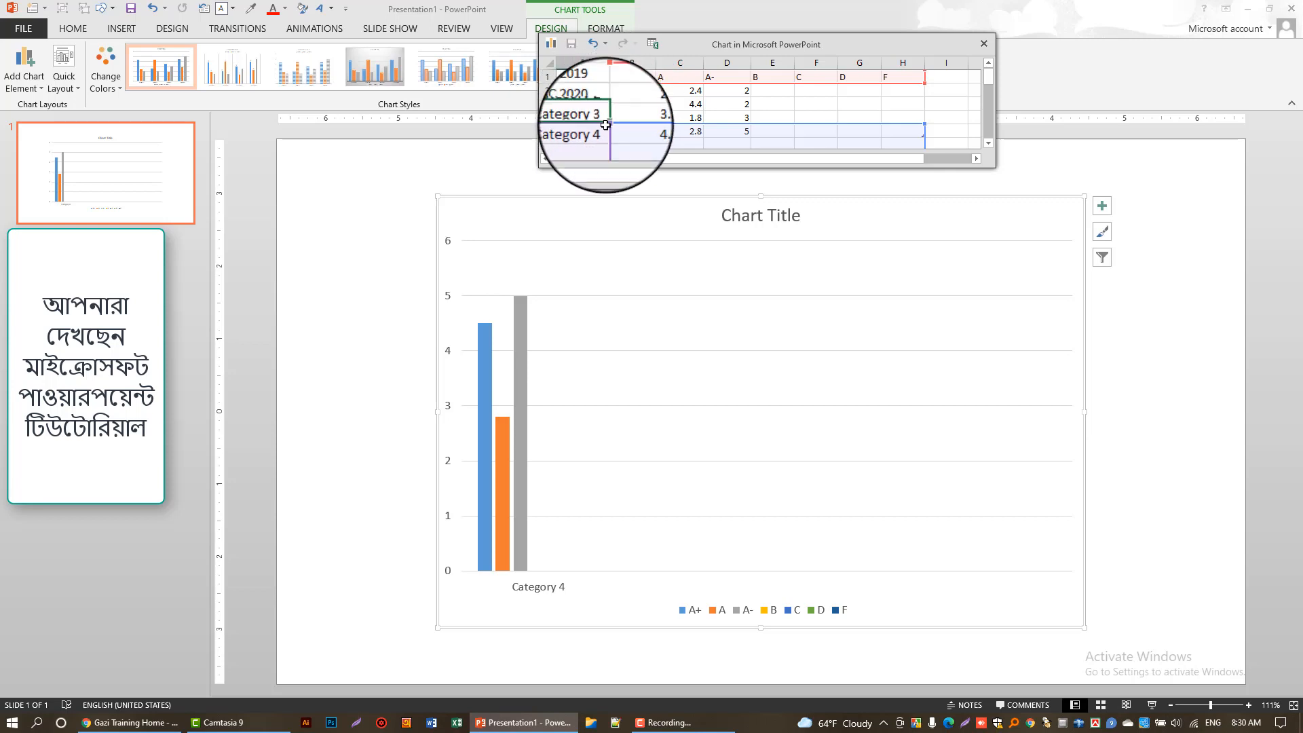
drag(605, 139, 608, 142)
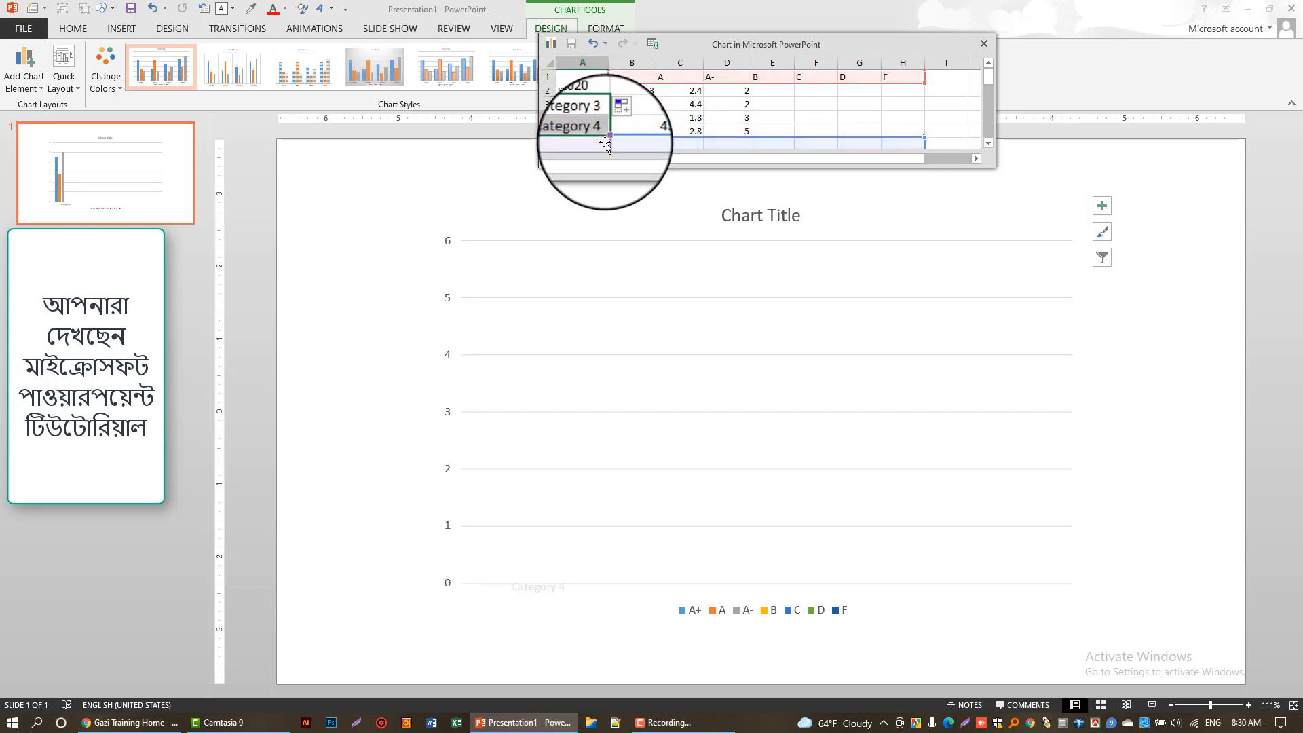
click(593, 106)
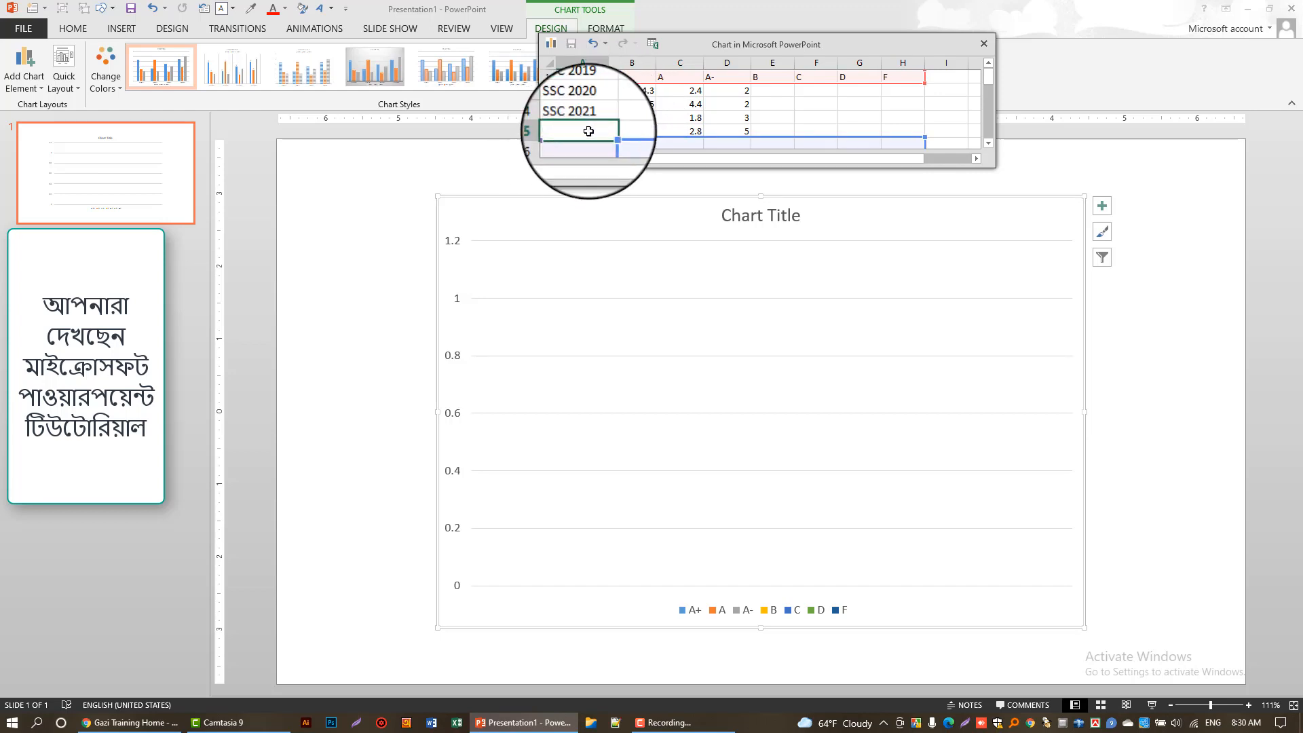
drag(641, 133, 771, 131)
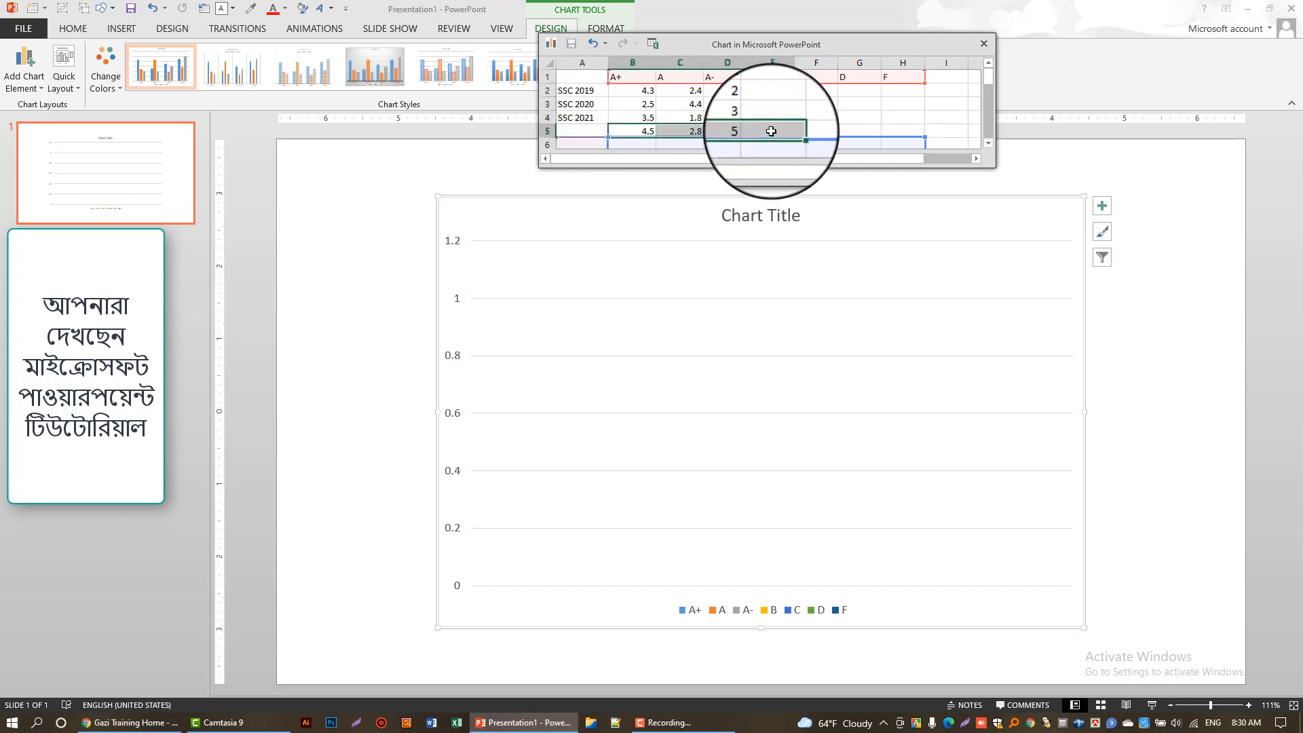
click(818, 131)
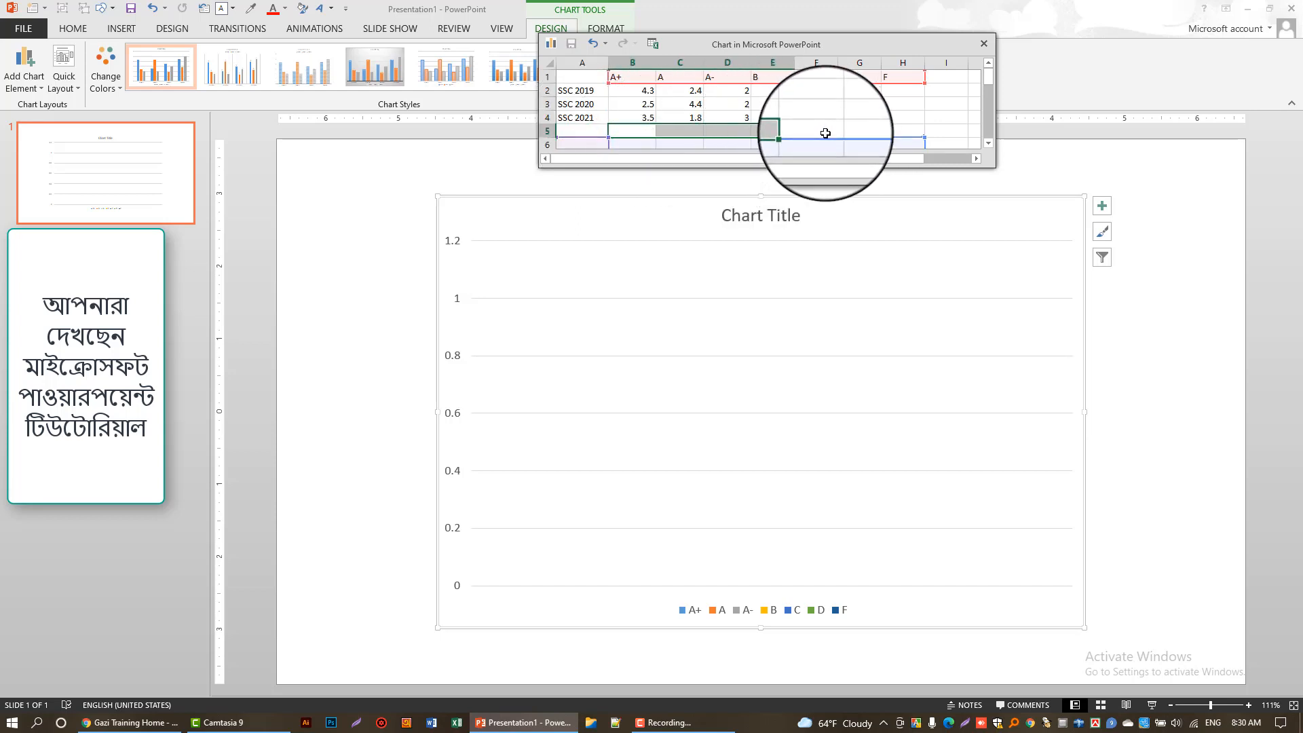
Step: Set the SSC 2019 results to 50 for A+, 40 for A and 30 for A-
click(591, 90)
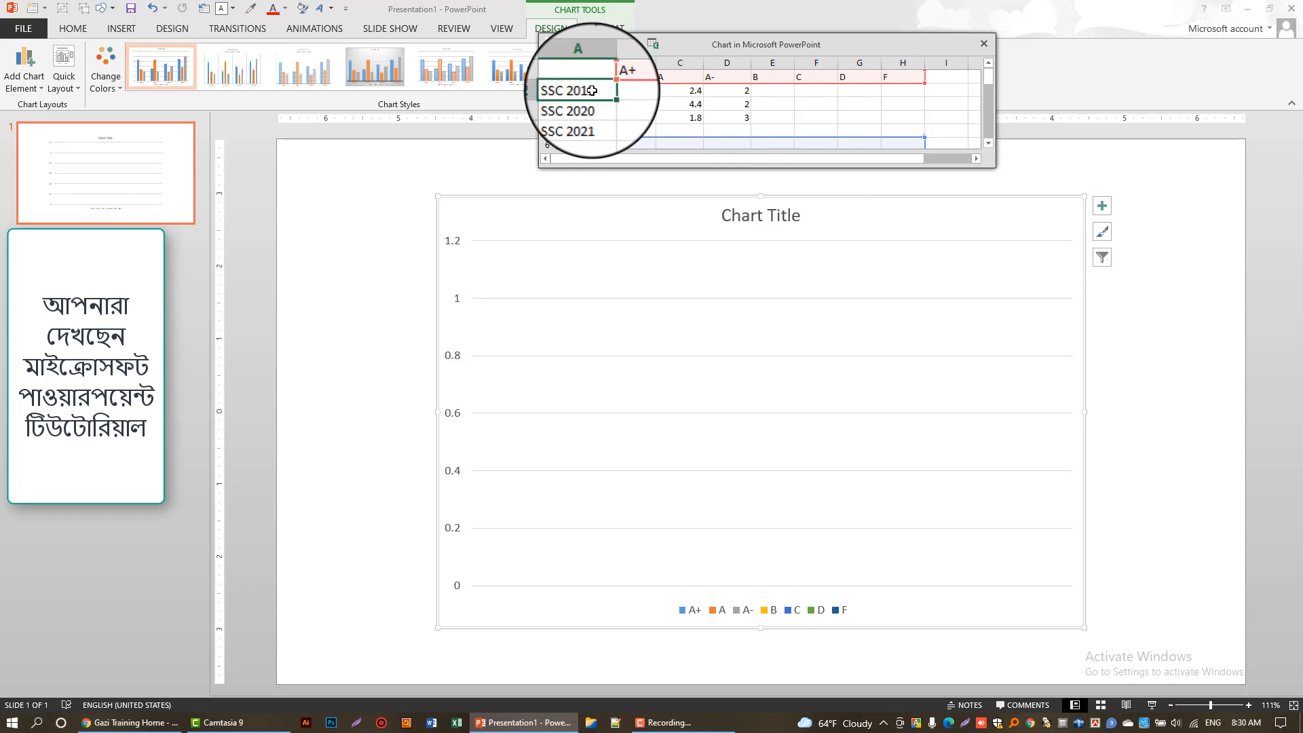
click(632, 77)
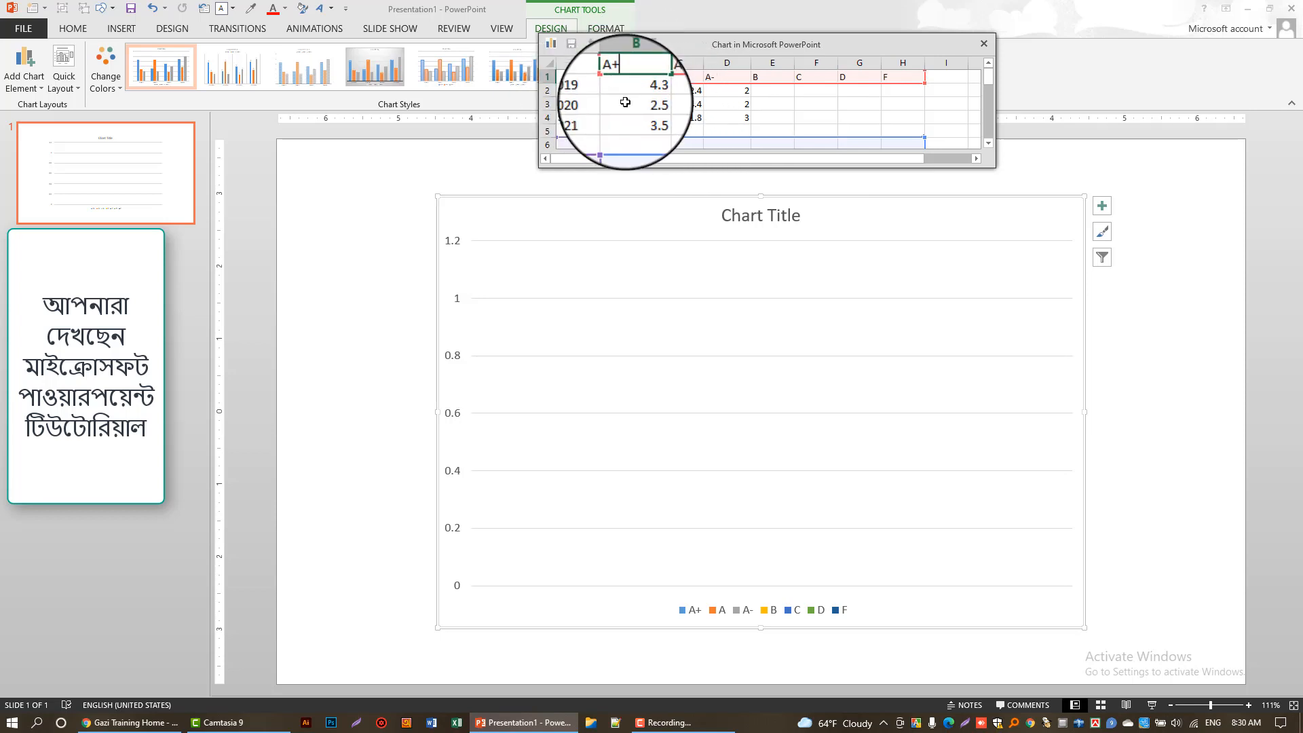
click(632, 92)
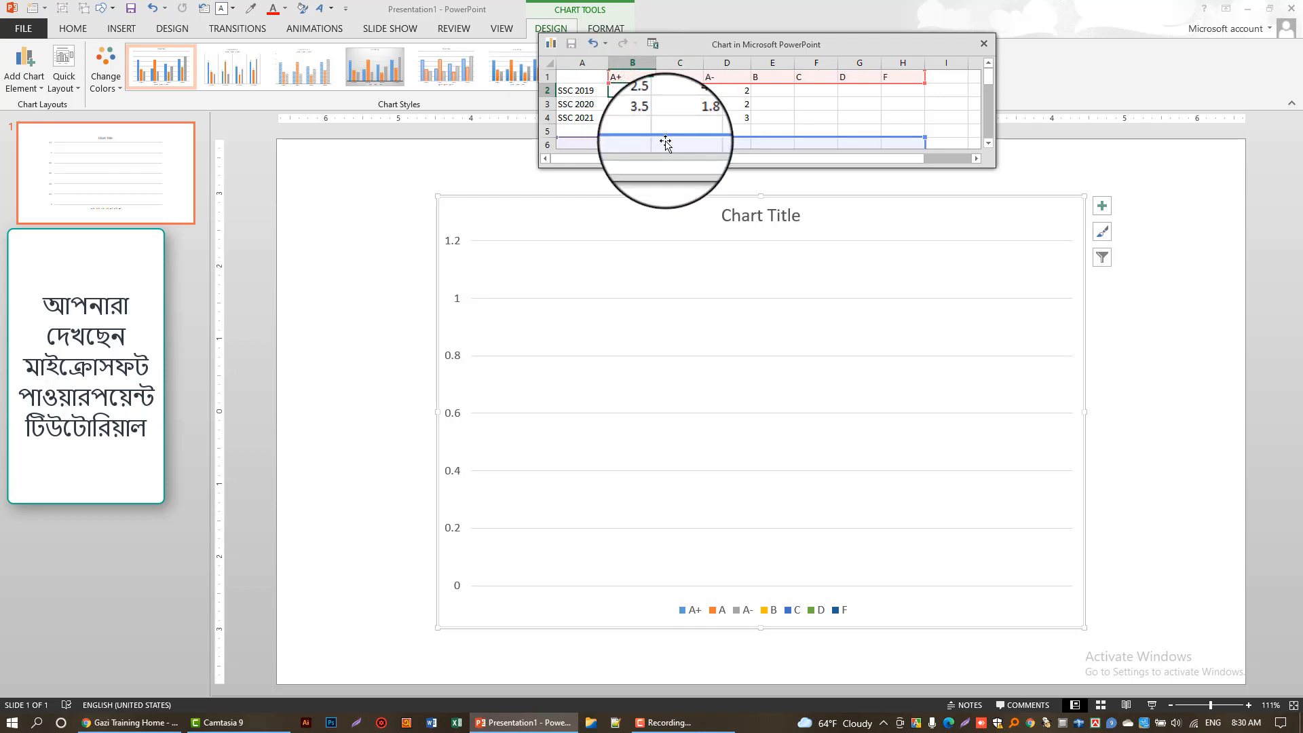
text(5)
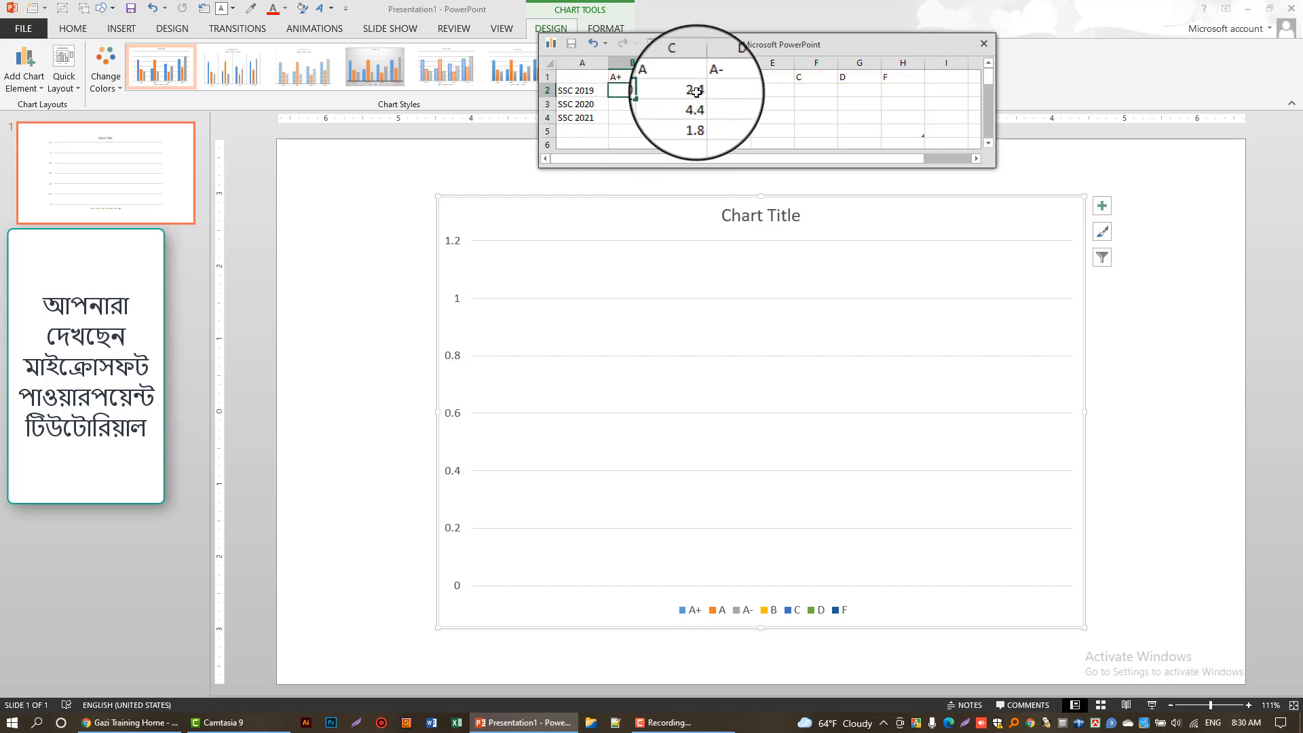
click(691, 89)
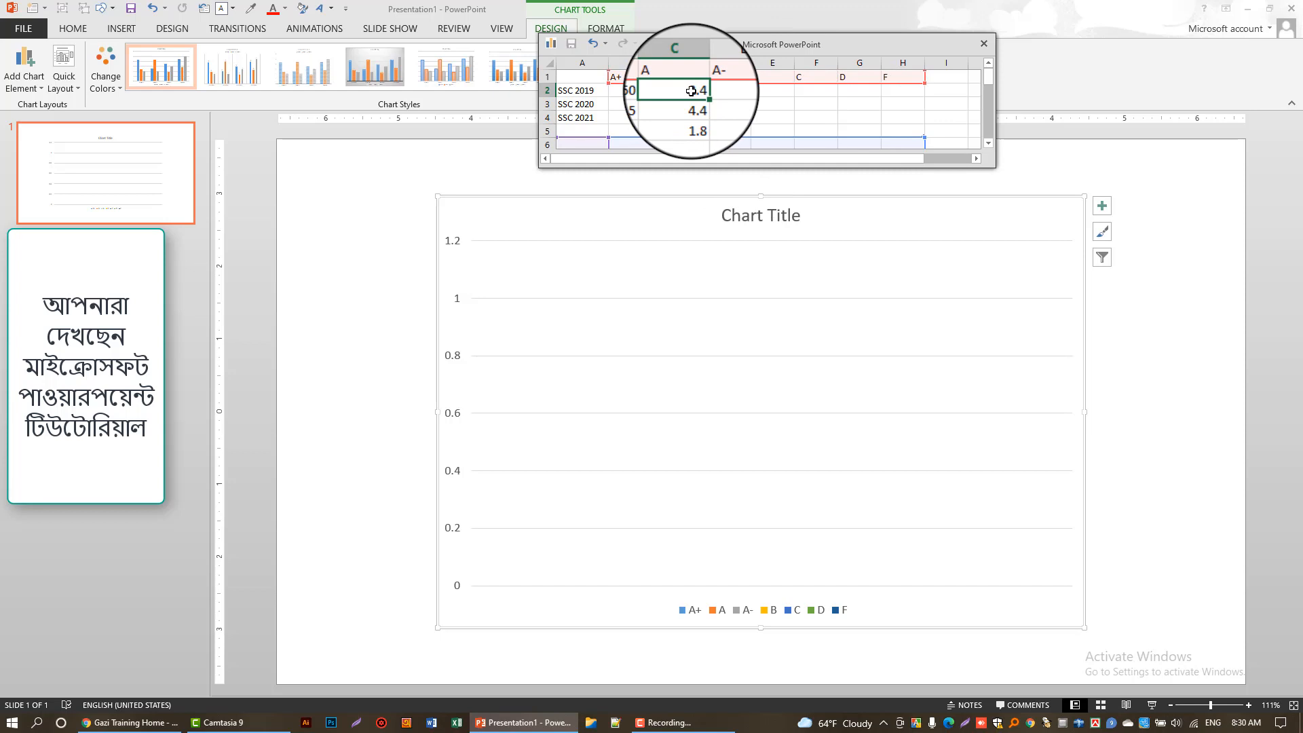
text(40)
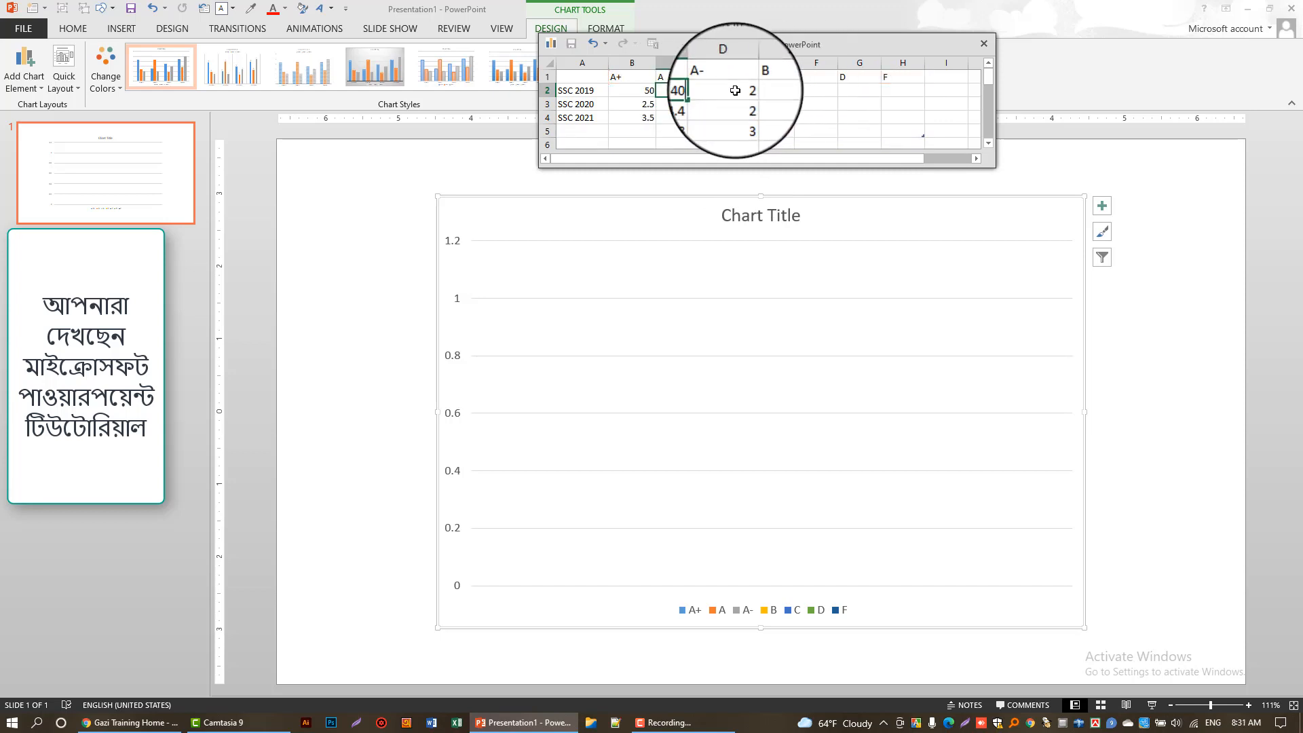
click(732, 90)
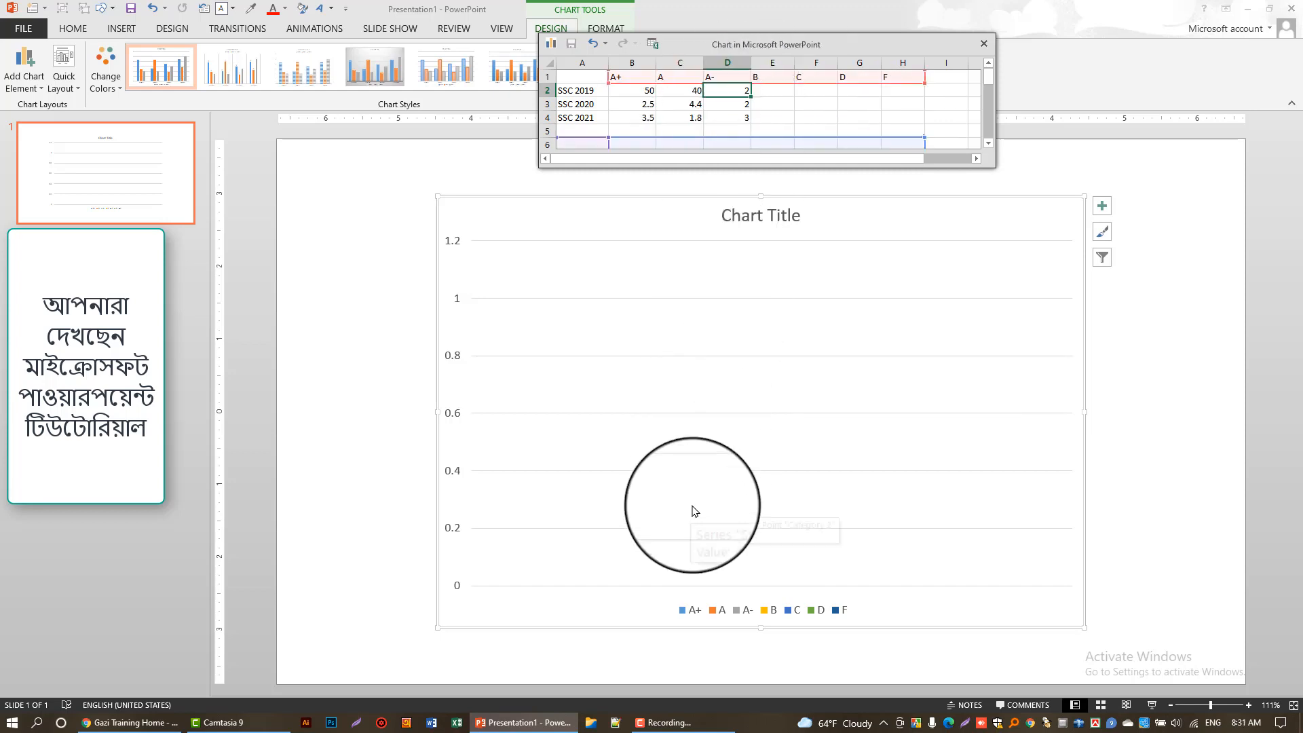
click(581, 131)
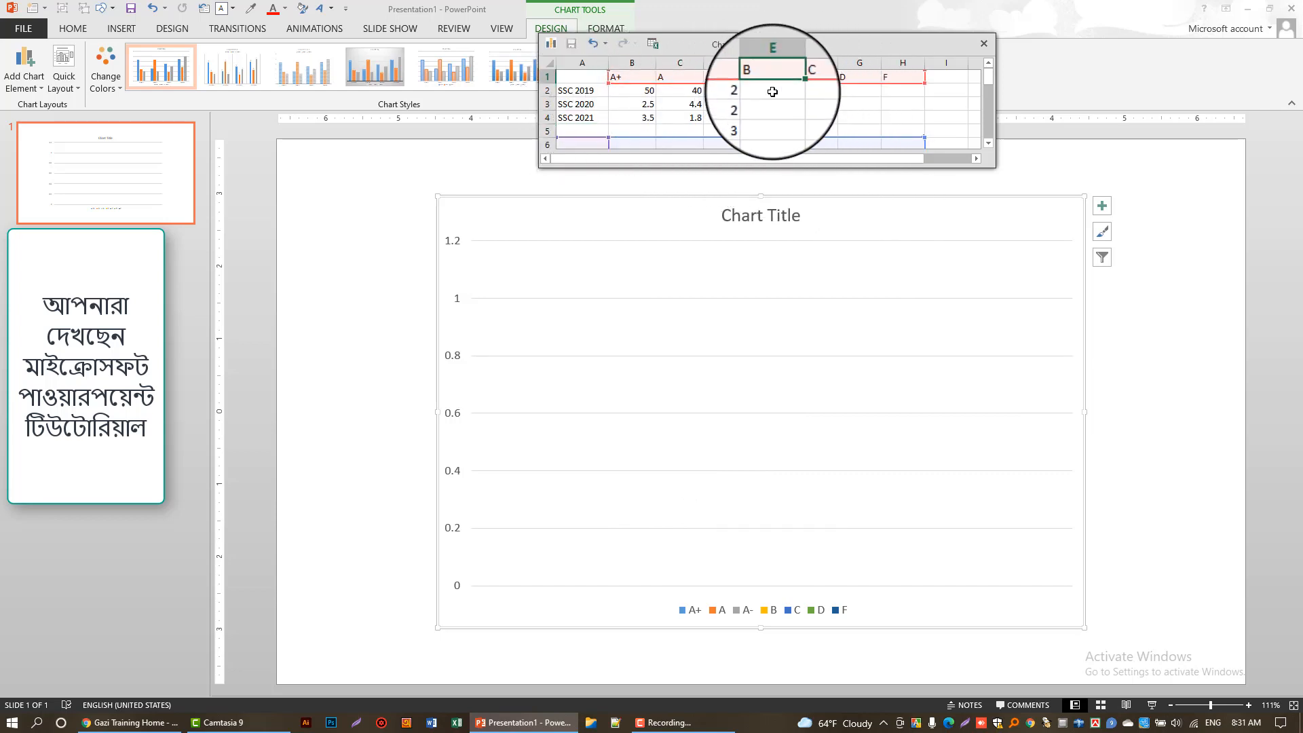
click(739, 93)
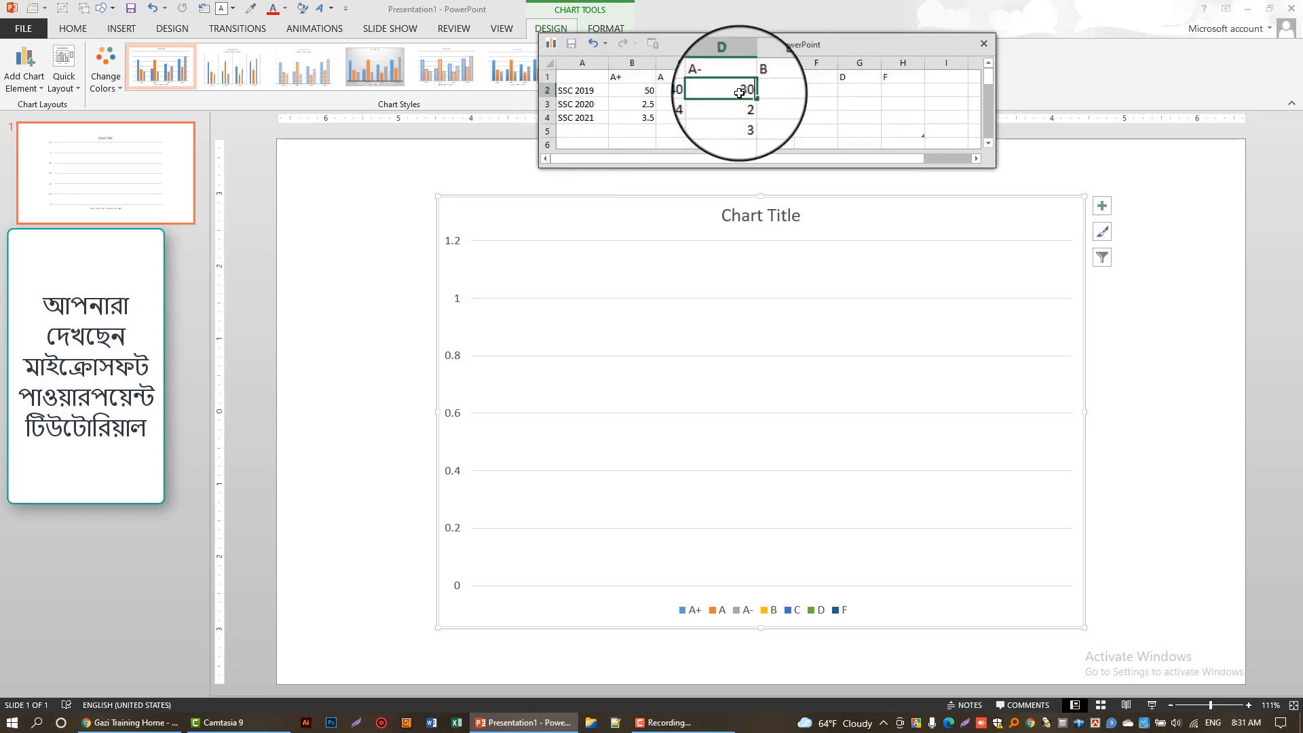
text(30)
Step: Complete the SSC 2019 row with 5 for B, 5 for C, 5 for D and 0 for F
click(780, 91)
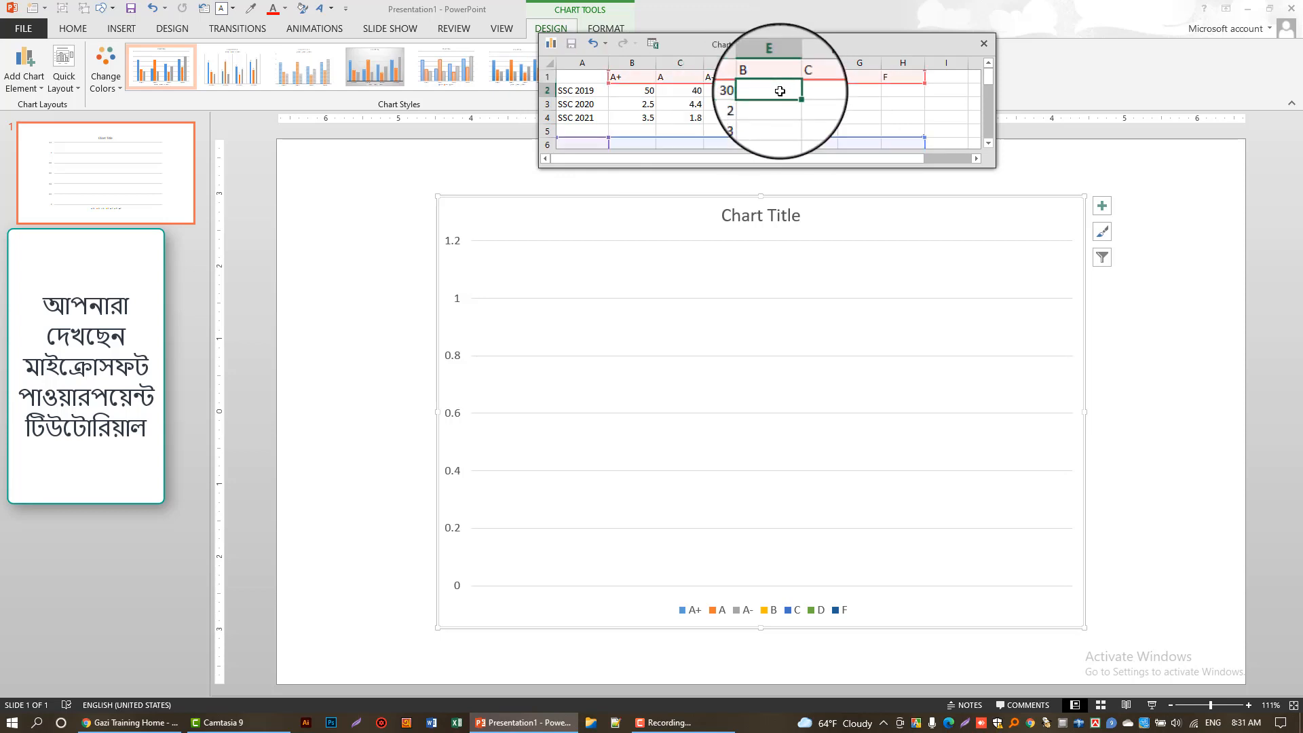
text(5)
click(823, 87)
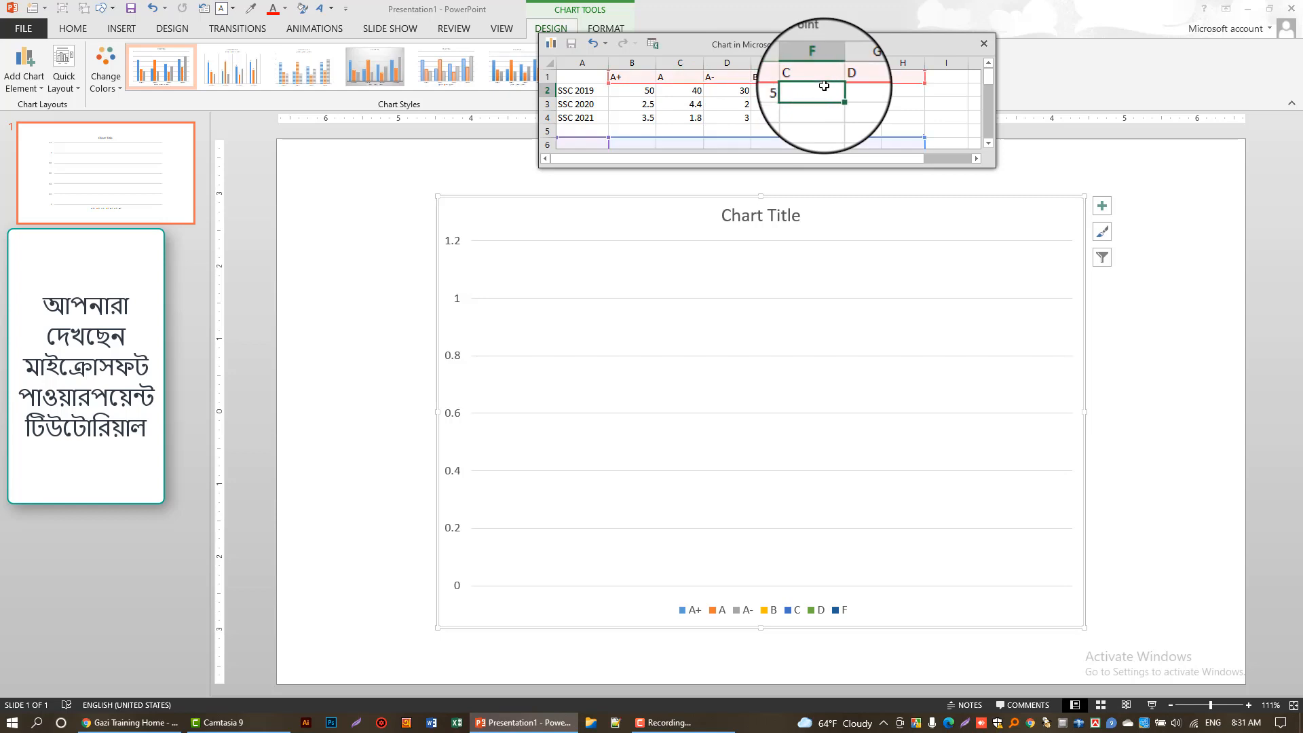
text(5)
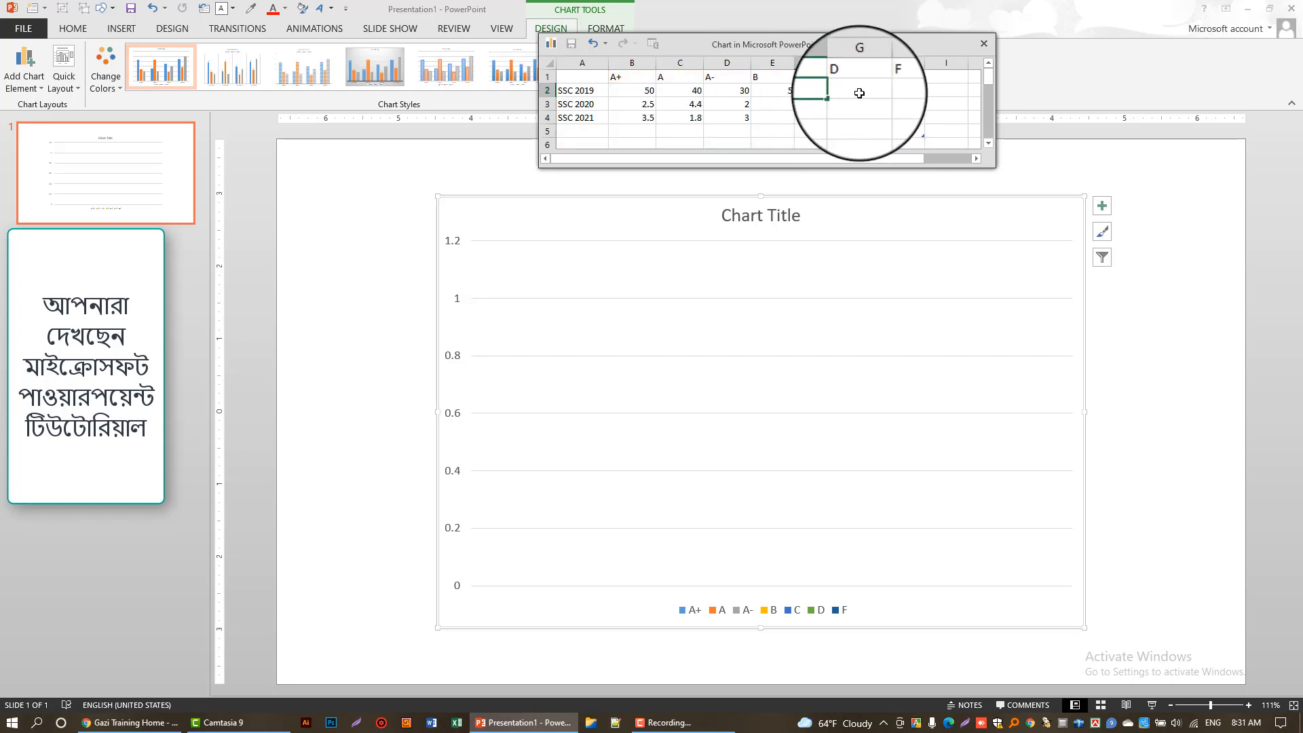
click(859, 93)
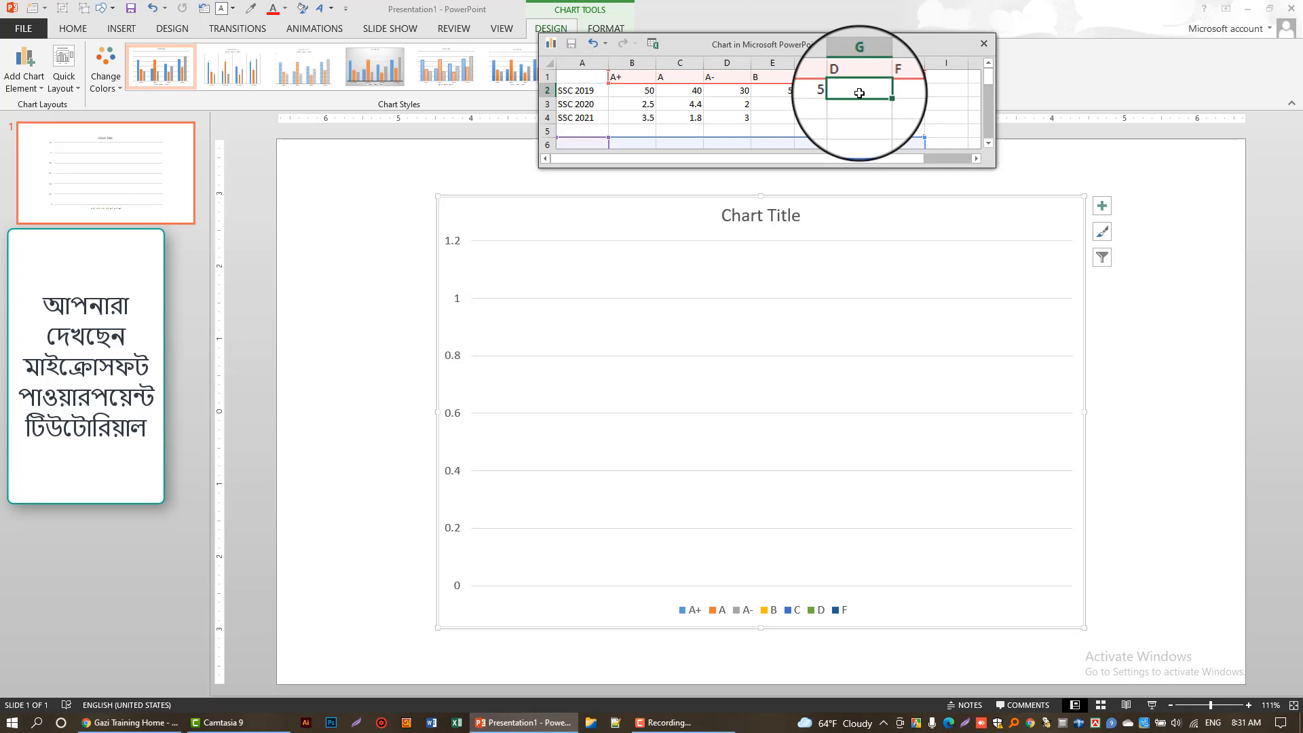
text(5)
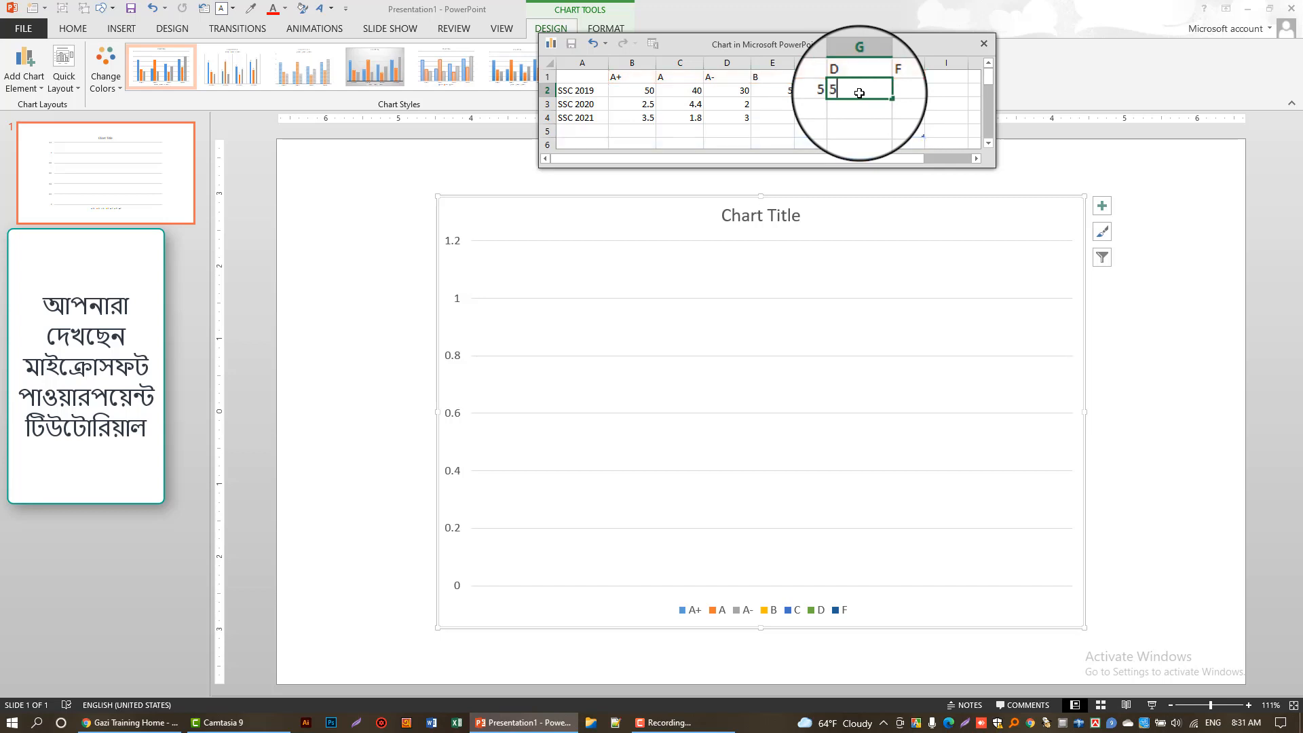
click(901, 87)
text(0)
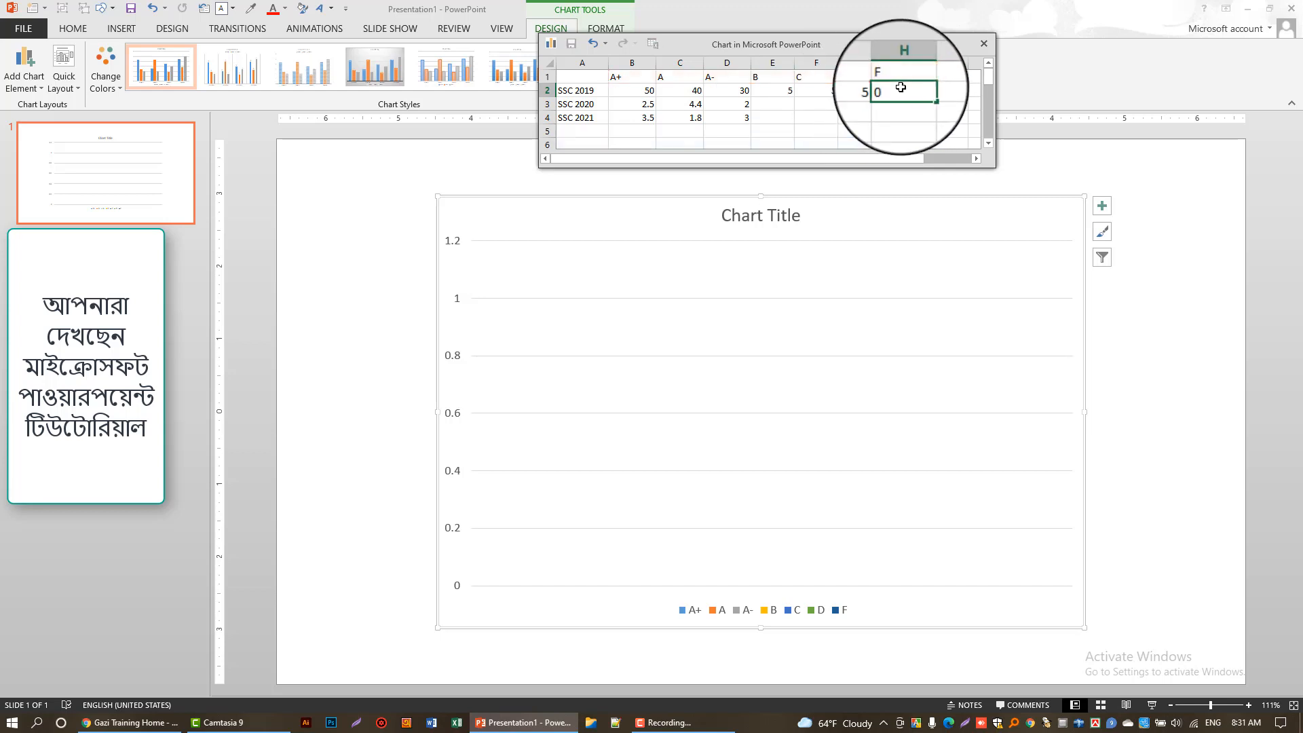
Step: Enter Exam as the heading above the SSC category names in cell A1
click(632, 105)
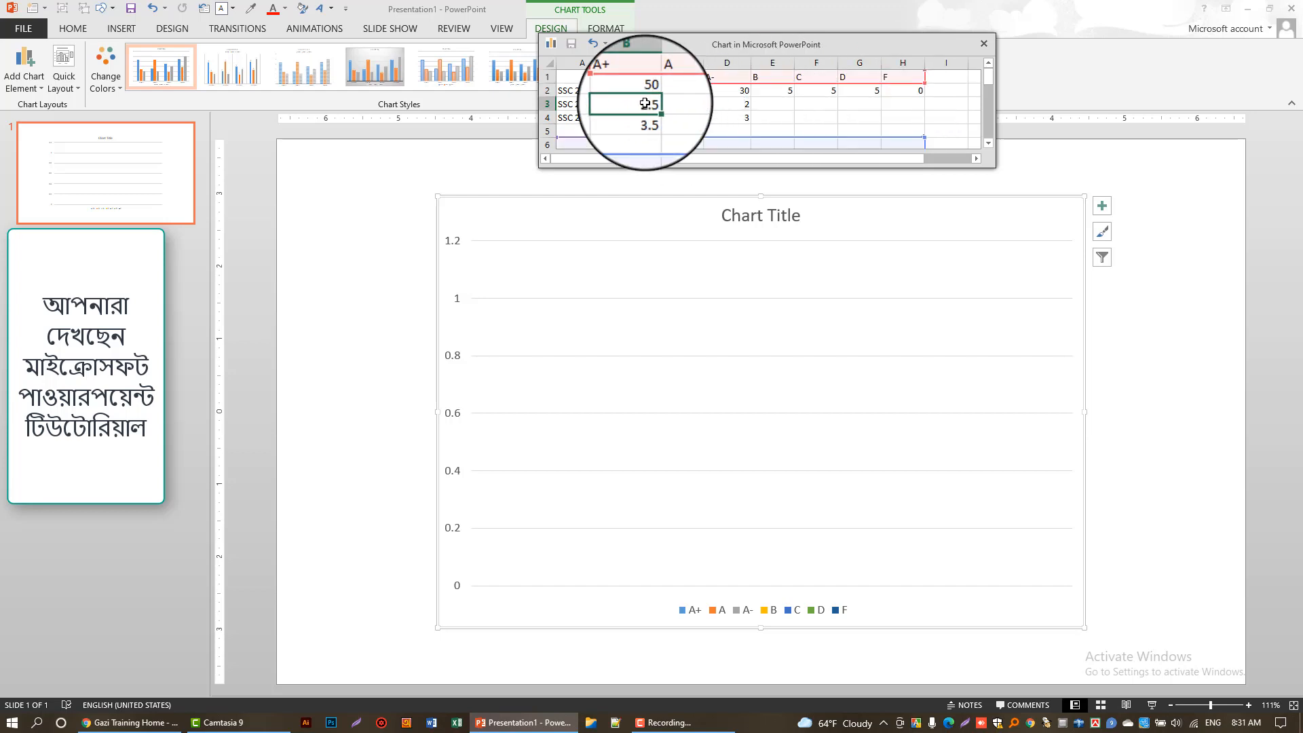
click(637, 90)
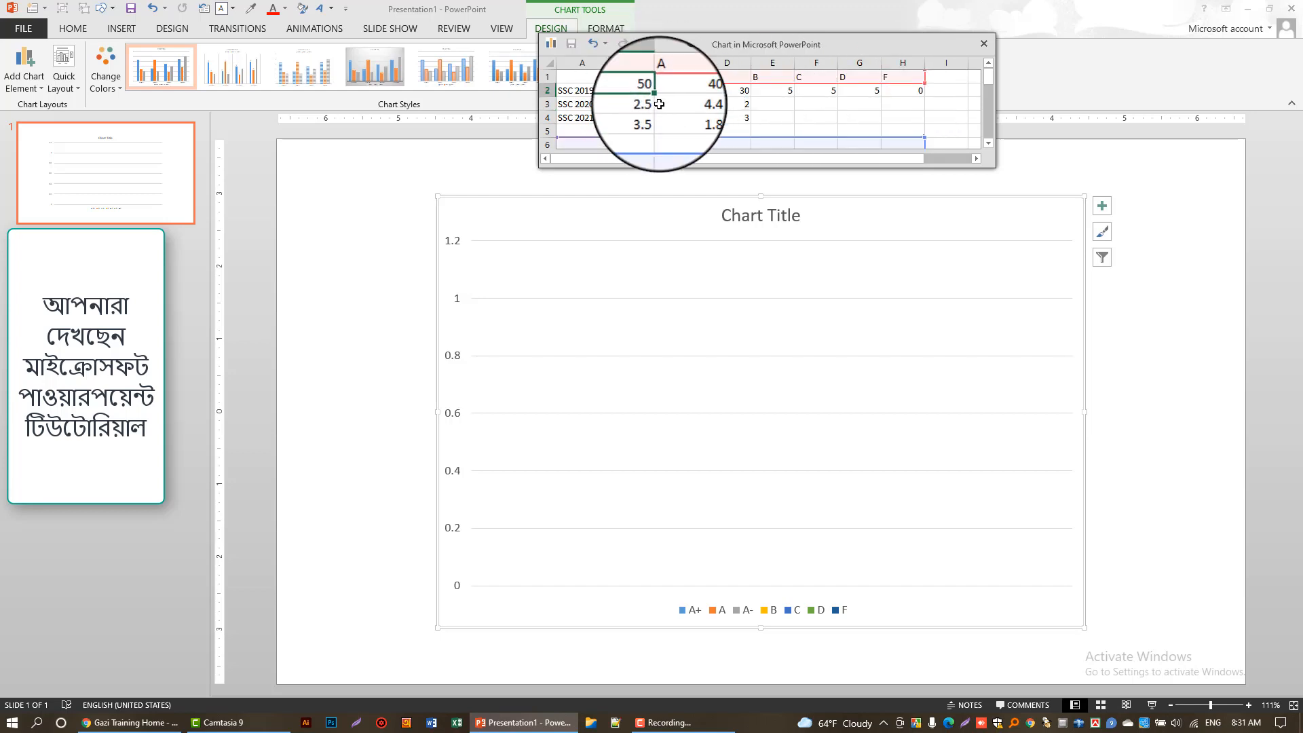
click(617, 101)
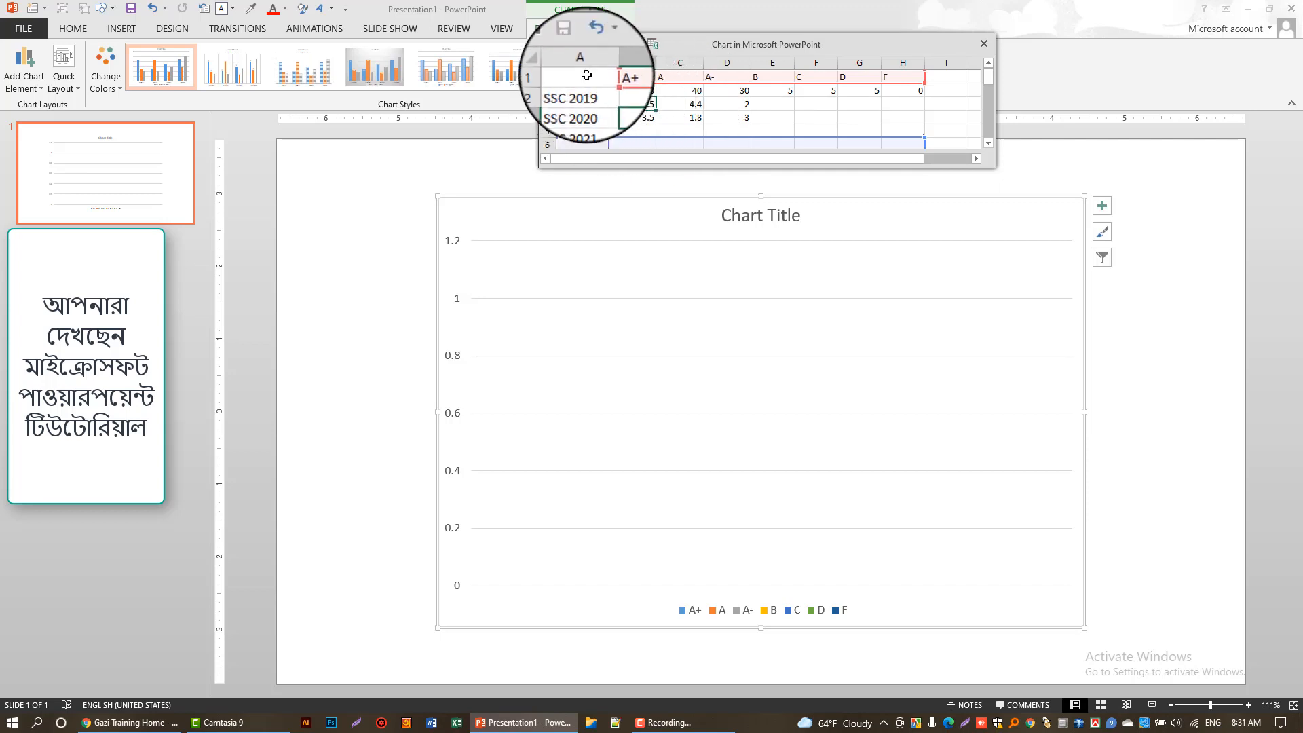
click(586, 75)
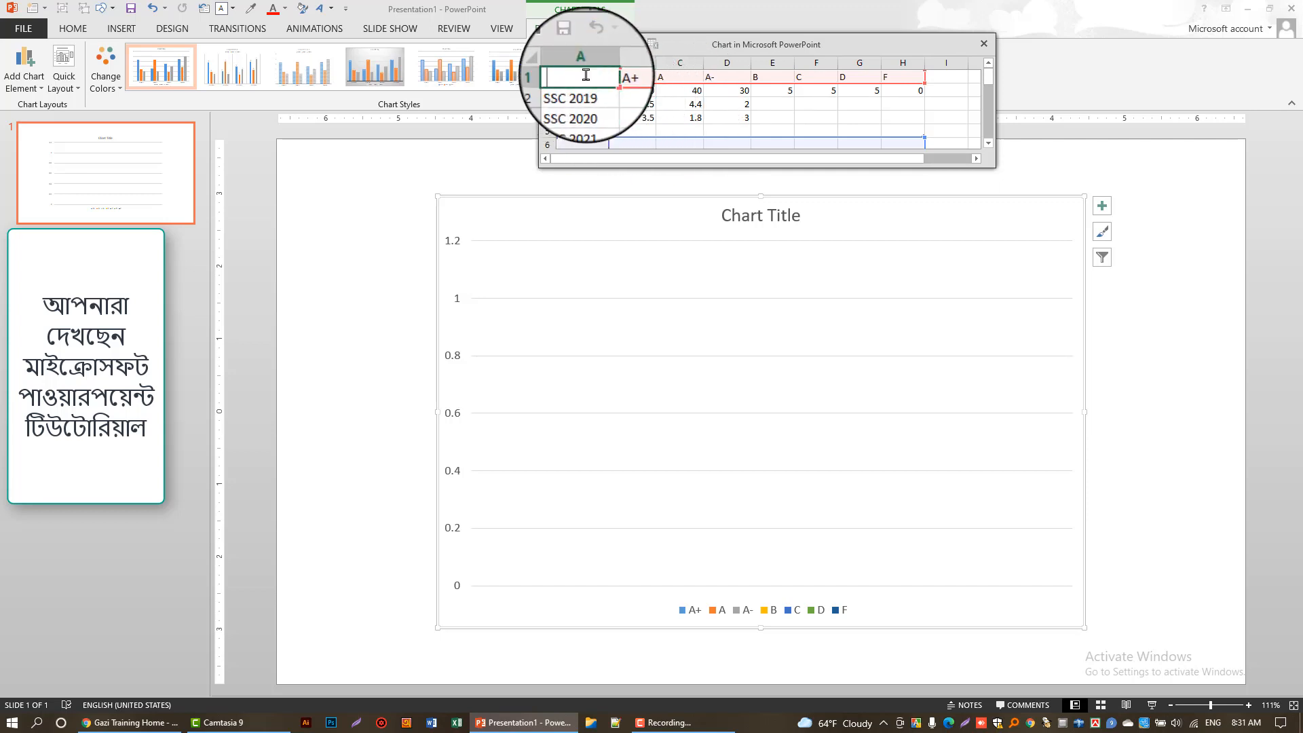
text(Exam)
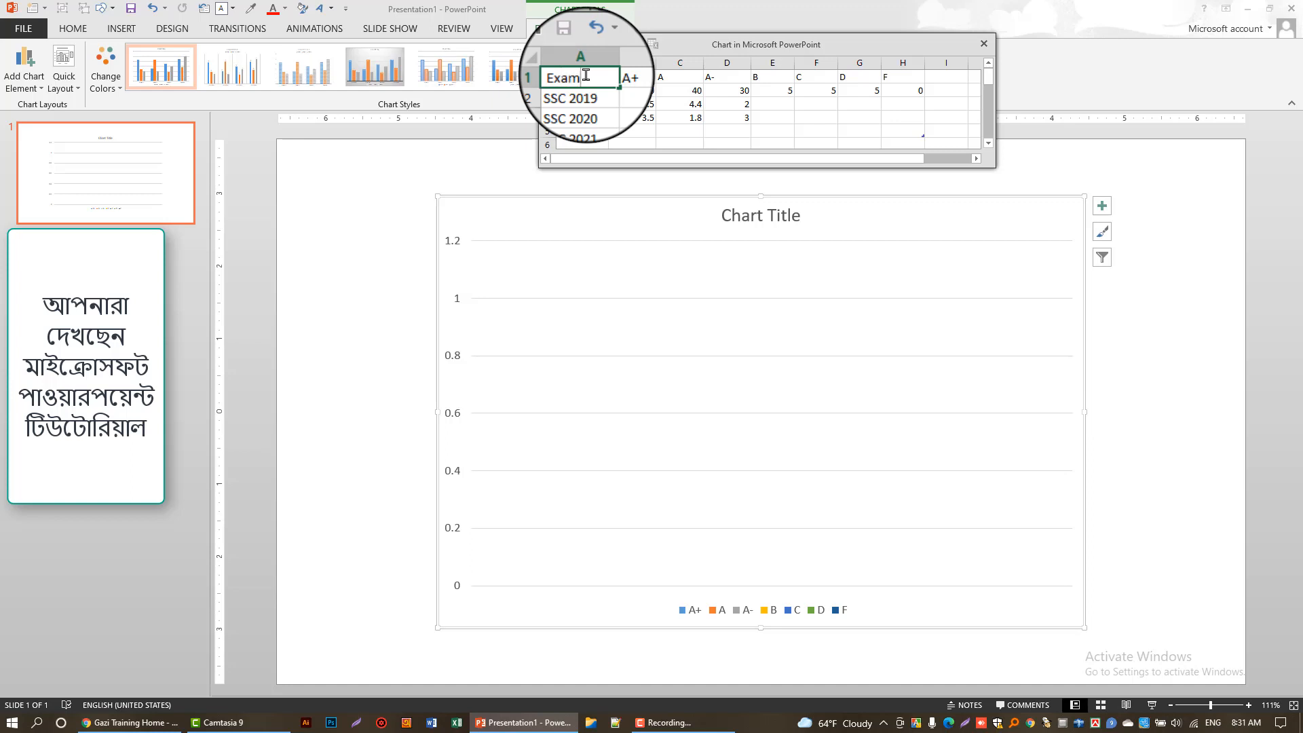
key(Return)
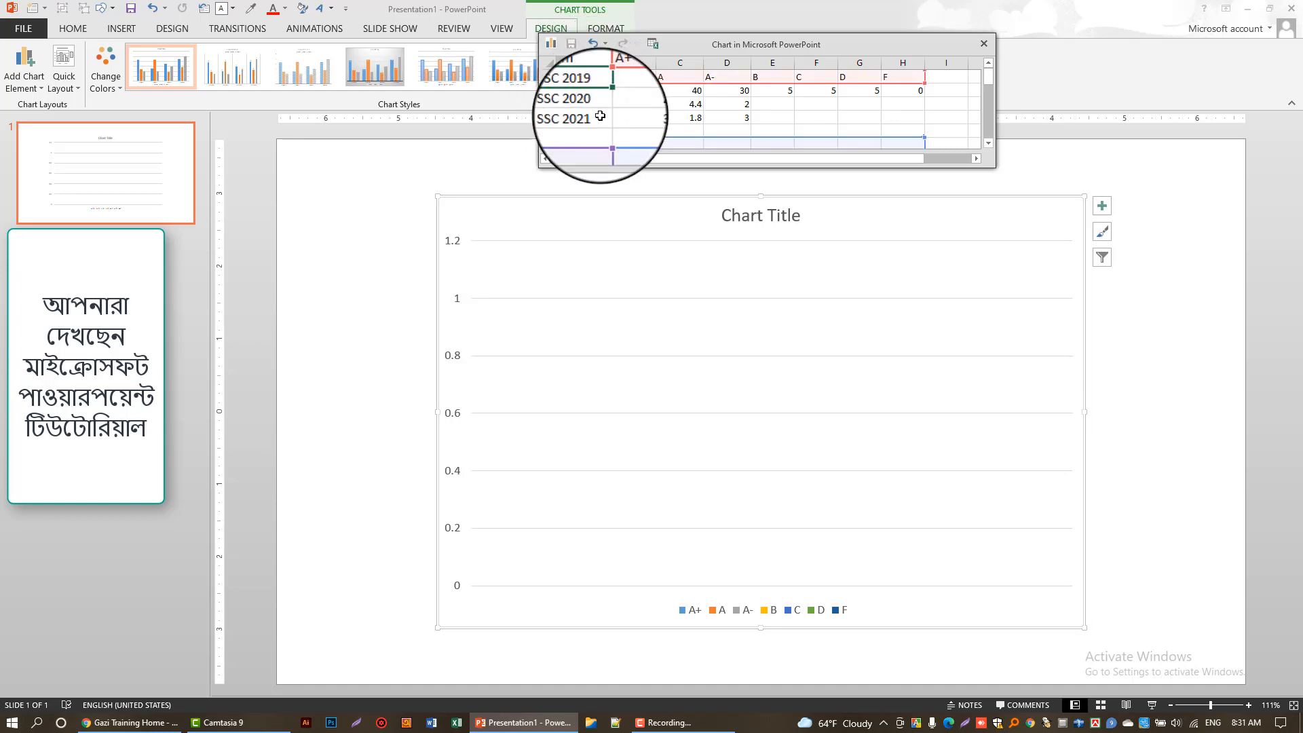
drag(577, 90, 899, 110)
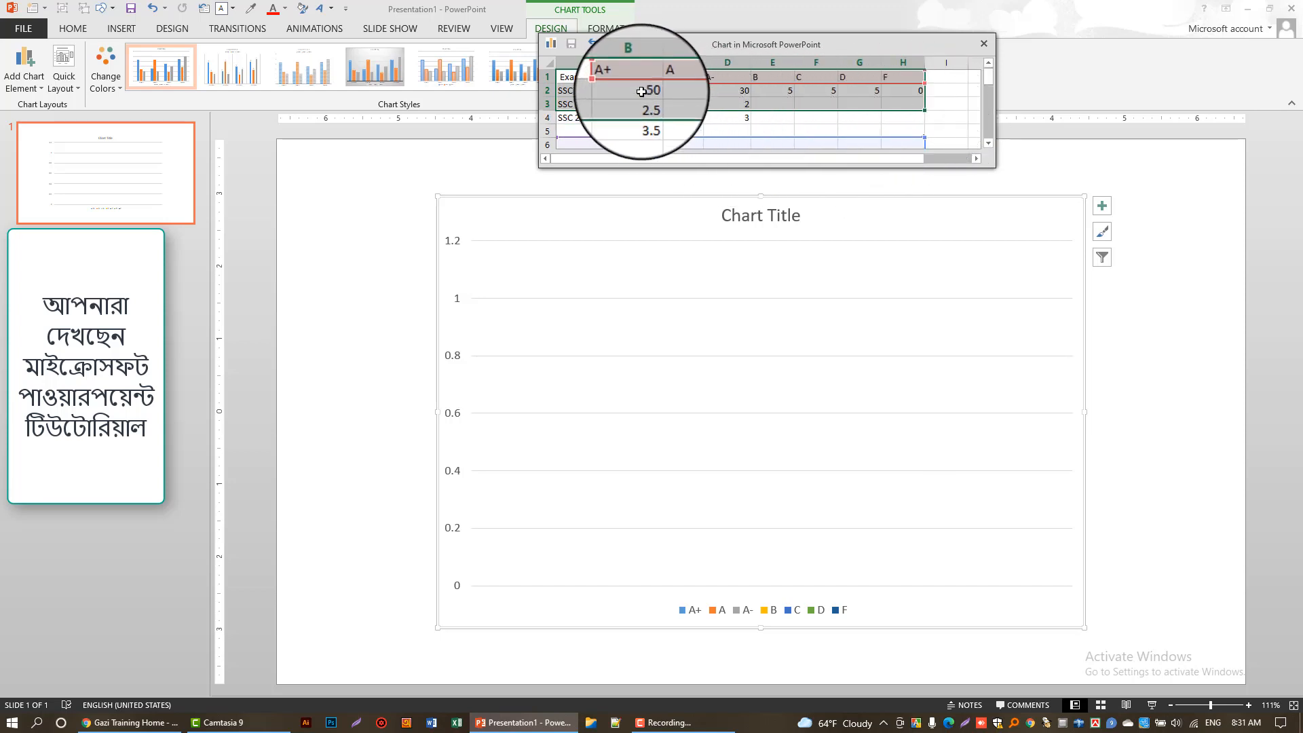
click(683, 78)
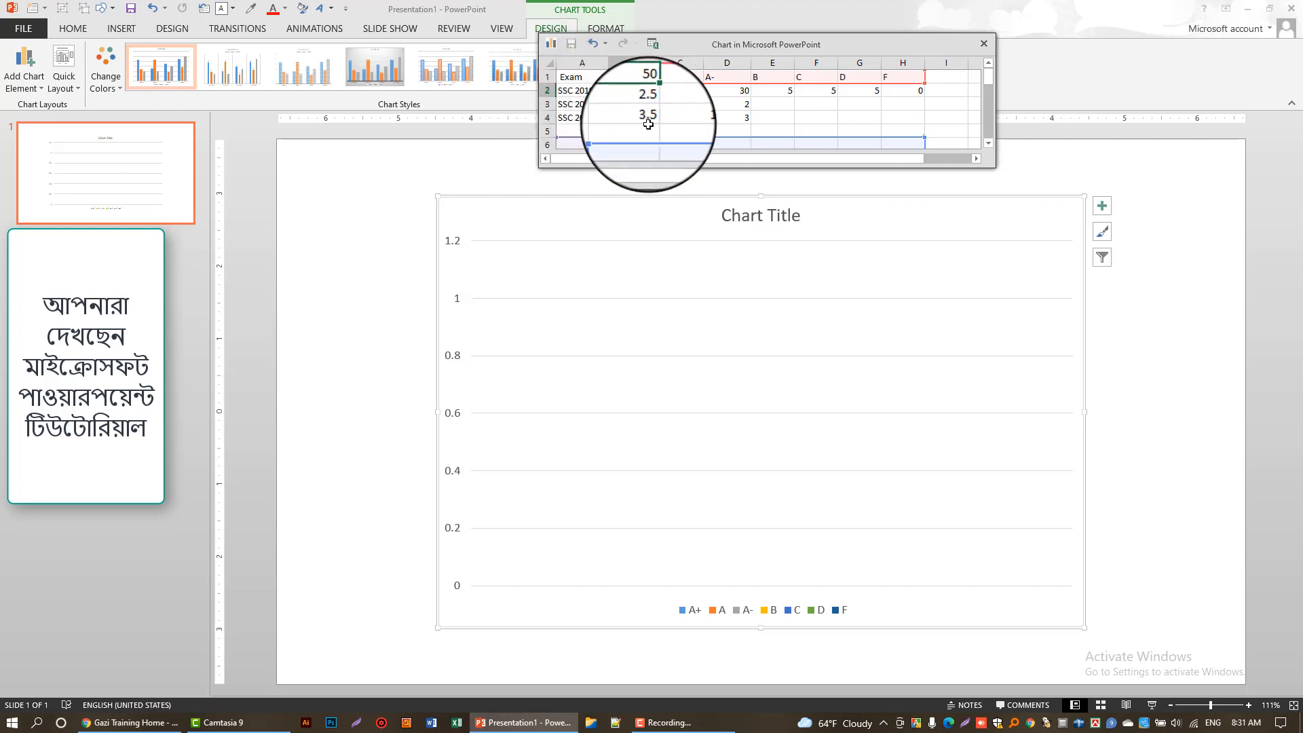
click(594, 434)
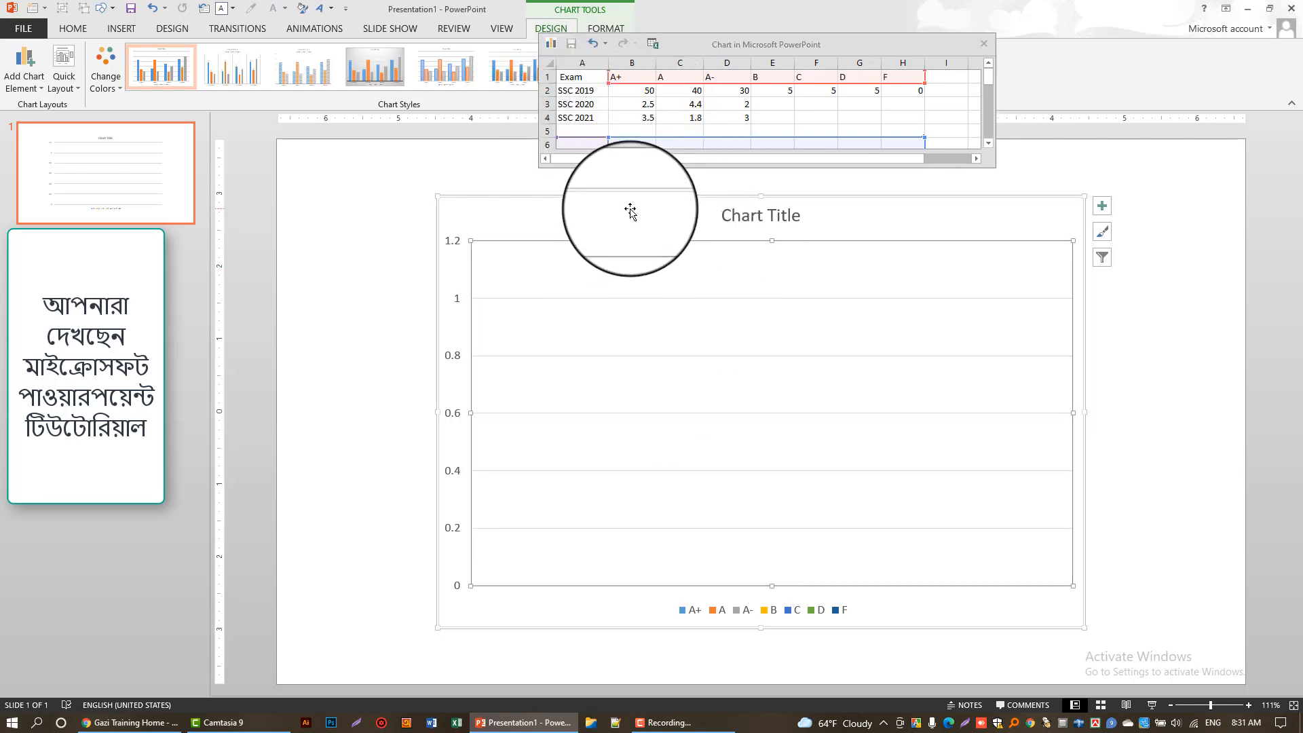
click(650, 117)
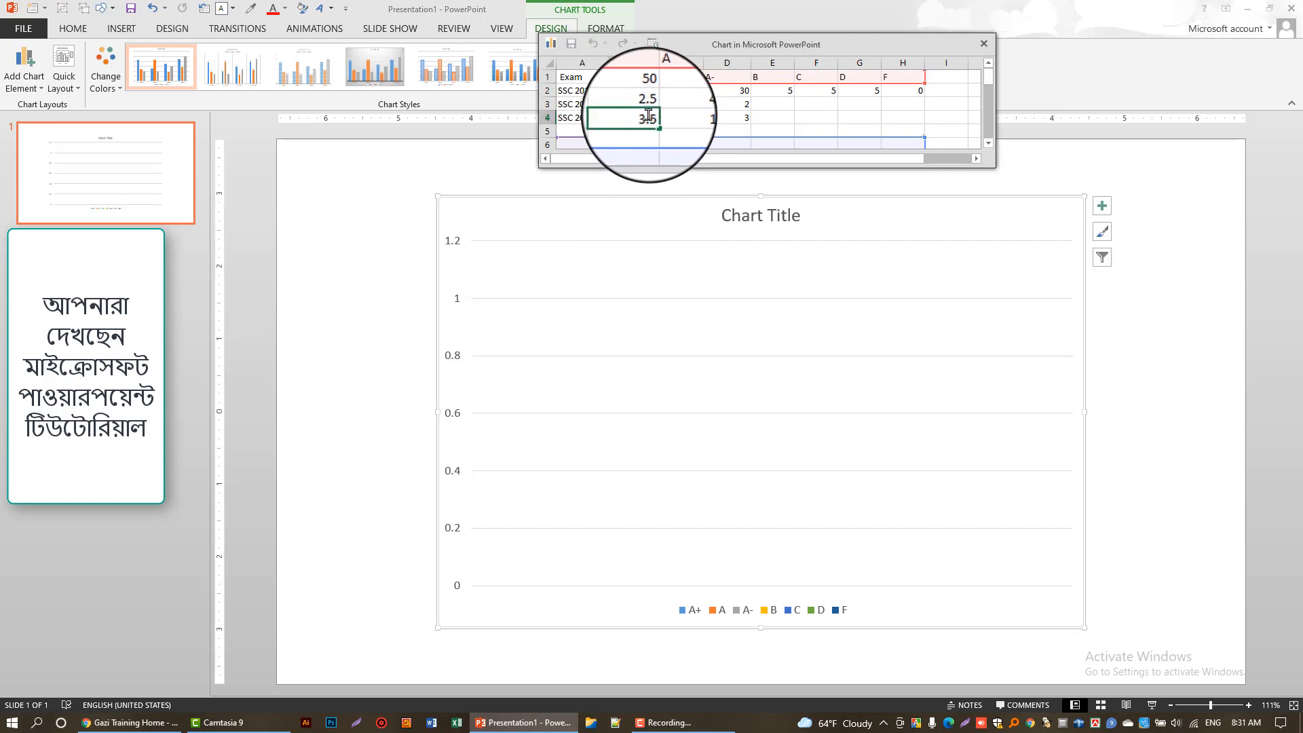
Step: Add axis titles, data labels and a data table to the chart
click(1102, 207)
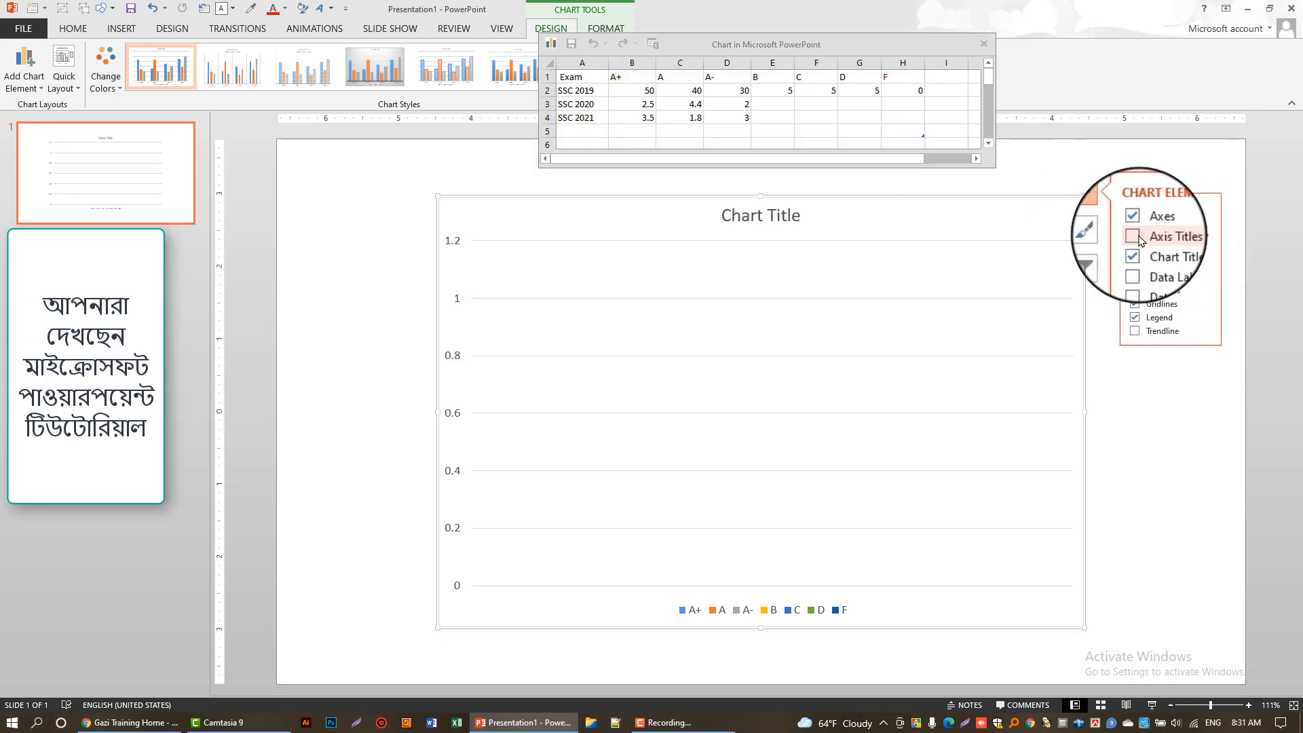
click(1136, 236)
click(1133, 263)
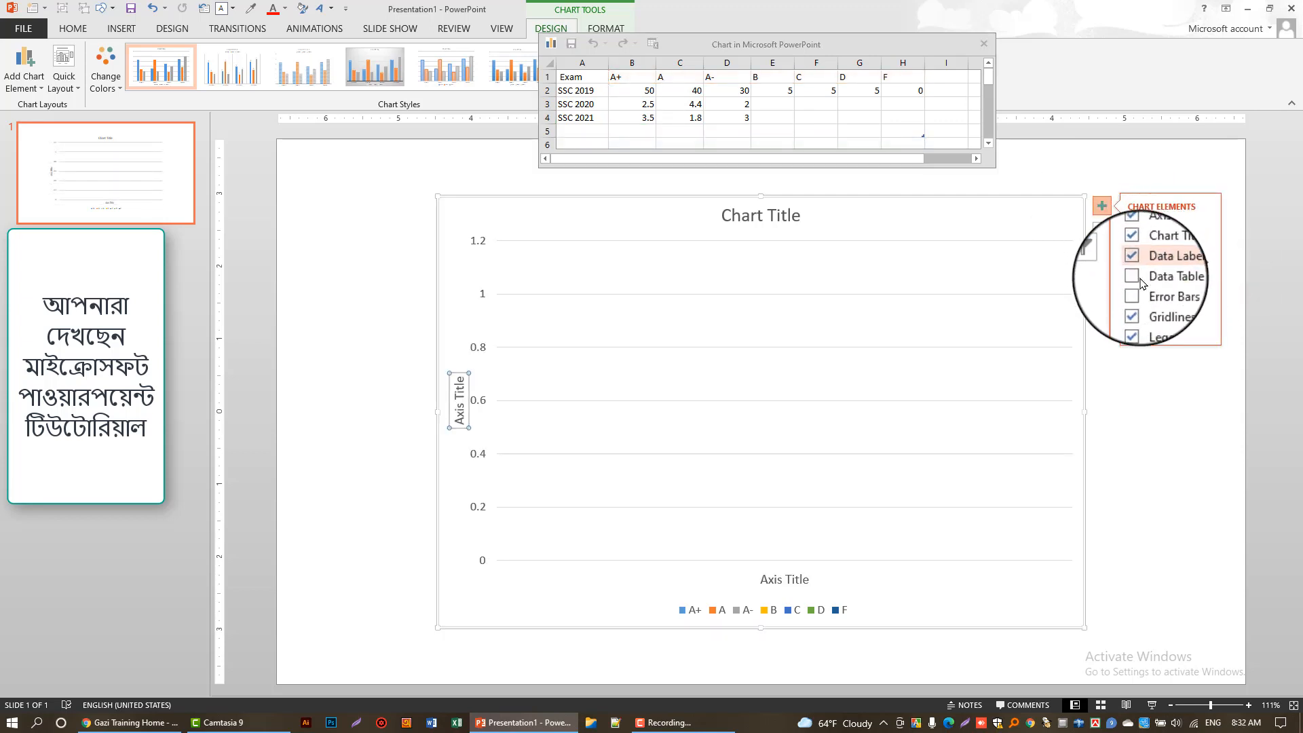
click(1134, 277)
click(1136, 296)
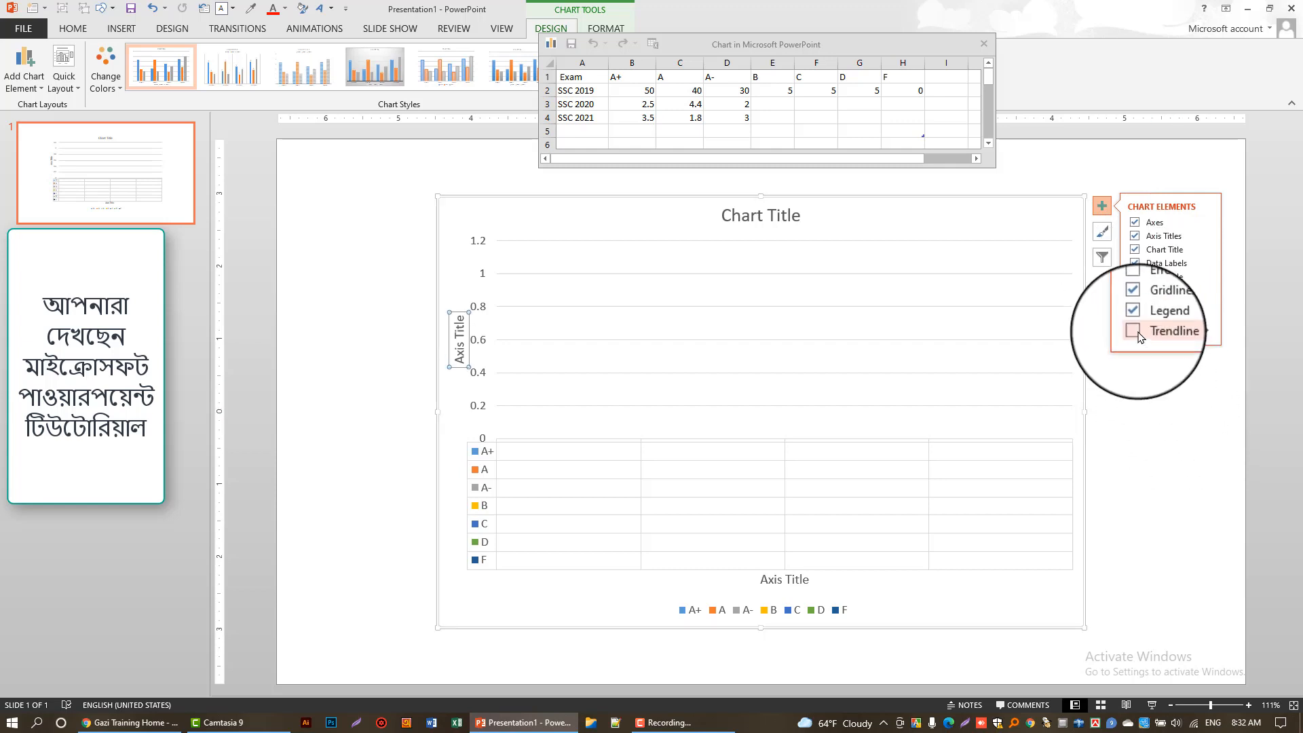
Step: Add a trendline based on the A+ series to the chart
click(1135, 331)
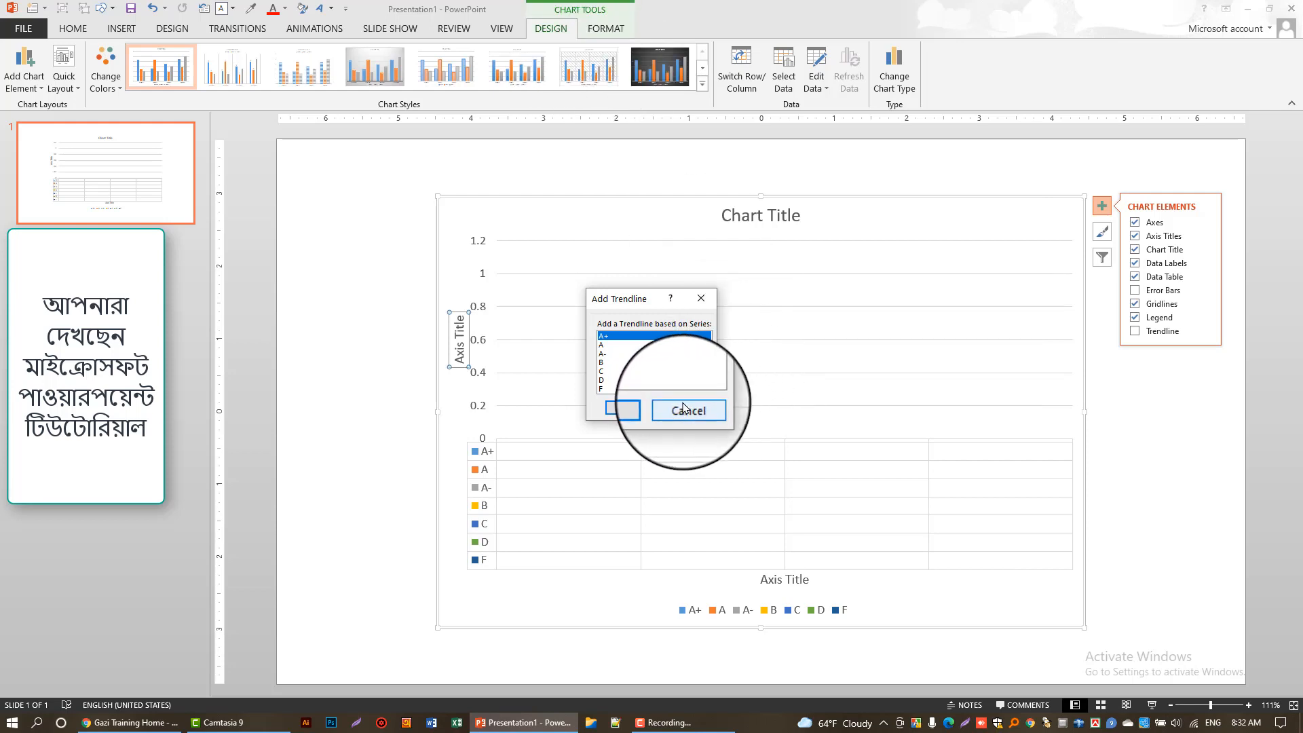
click(626, 409)
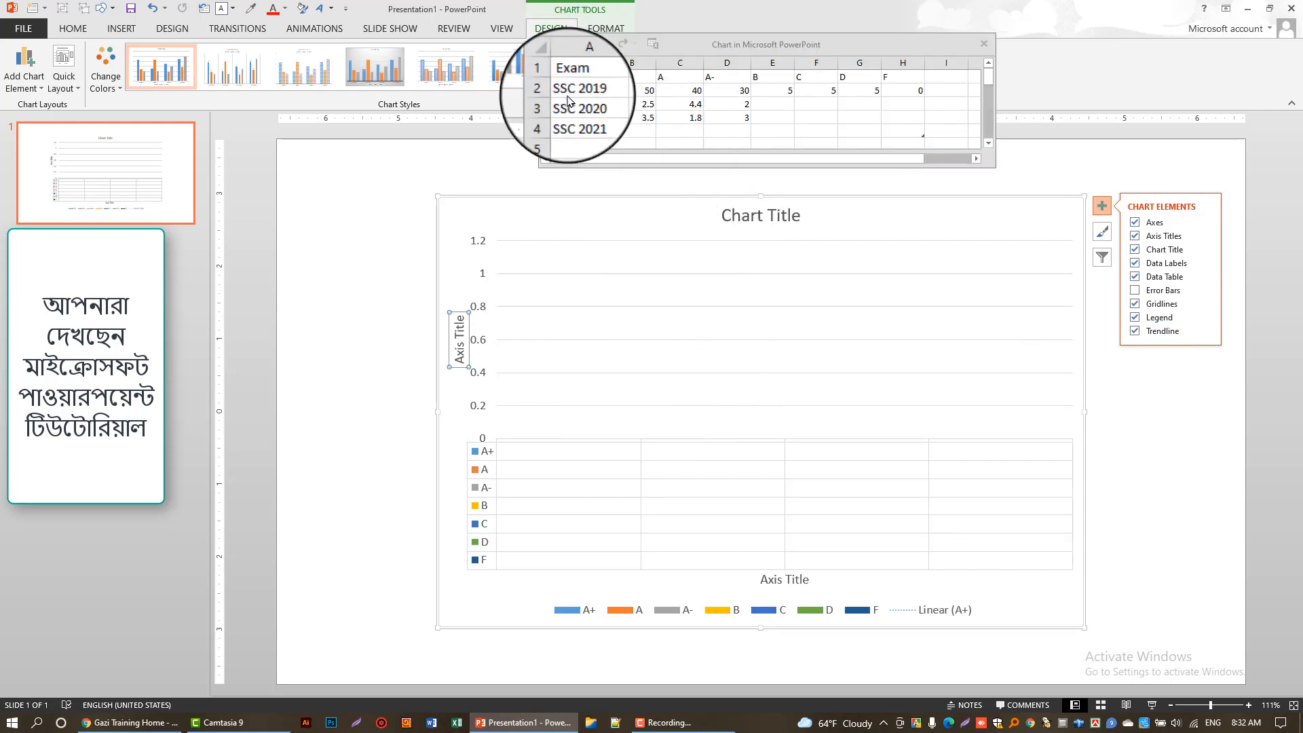
click(626, 91)
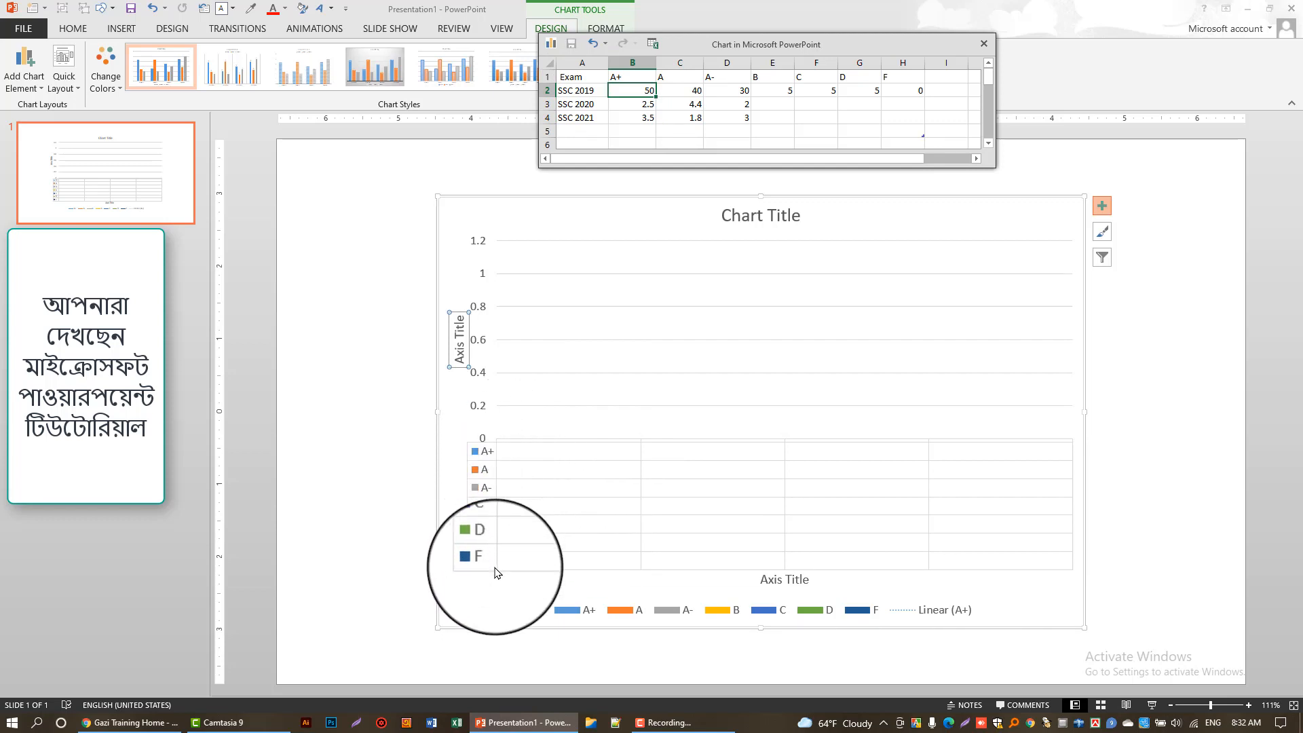
Step: Remove the trendline, legend, gridlines, data table and data labels from the chart
click(1103, 233)
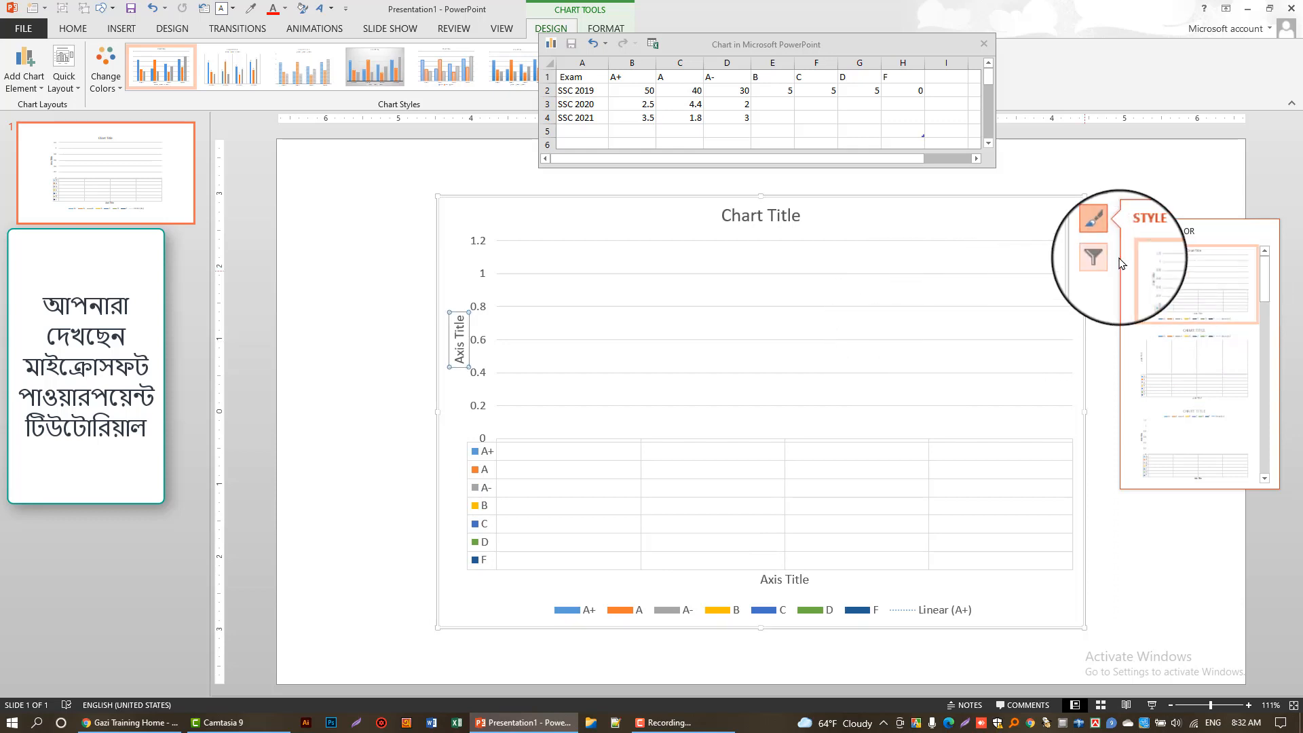
click(1101, 209)
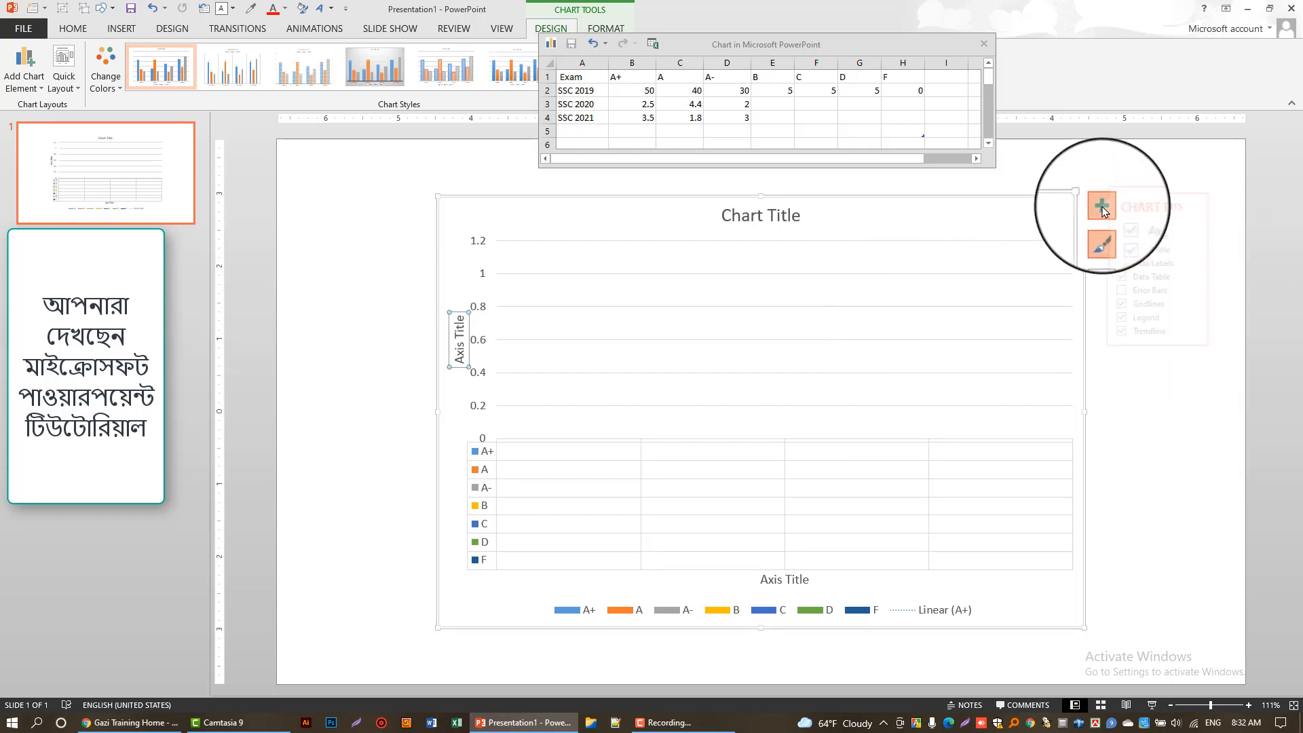
click(1135, 332)
click(1134, 318)
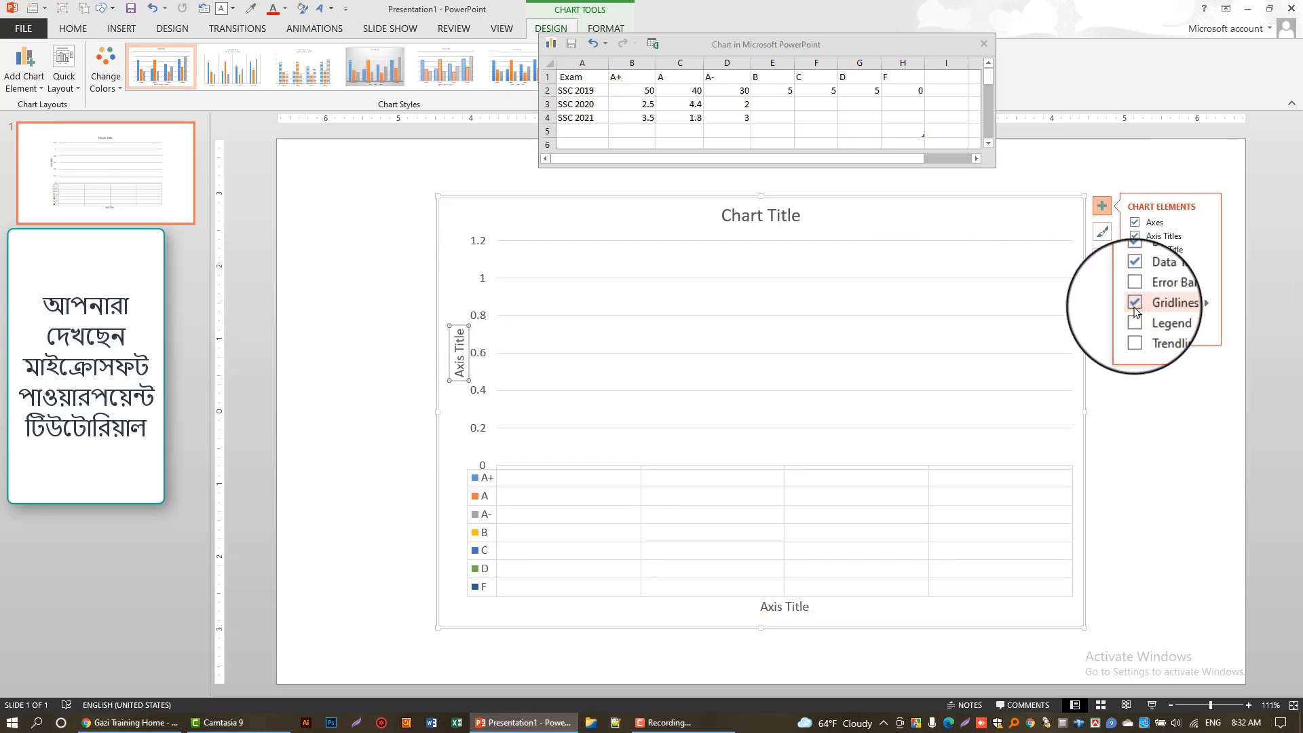
click(1134, 305)
click(1135, 278)
click(1134, 265)
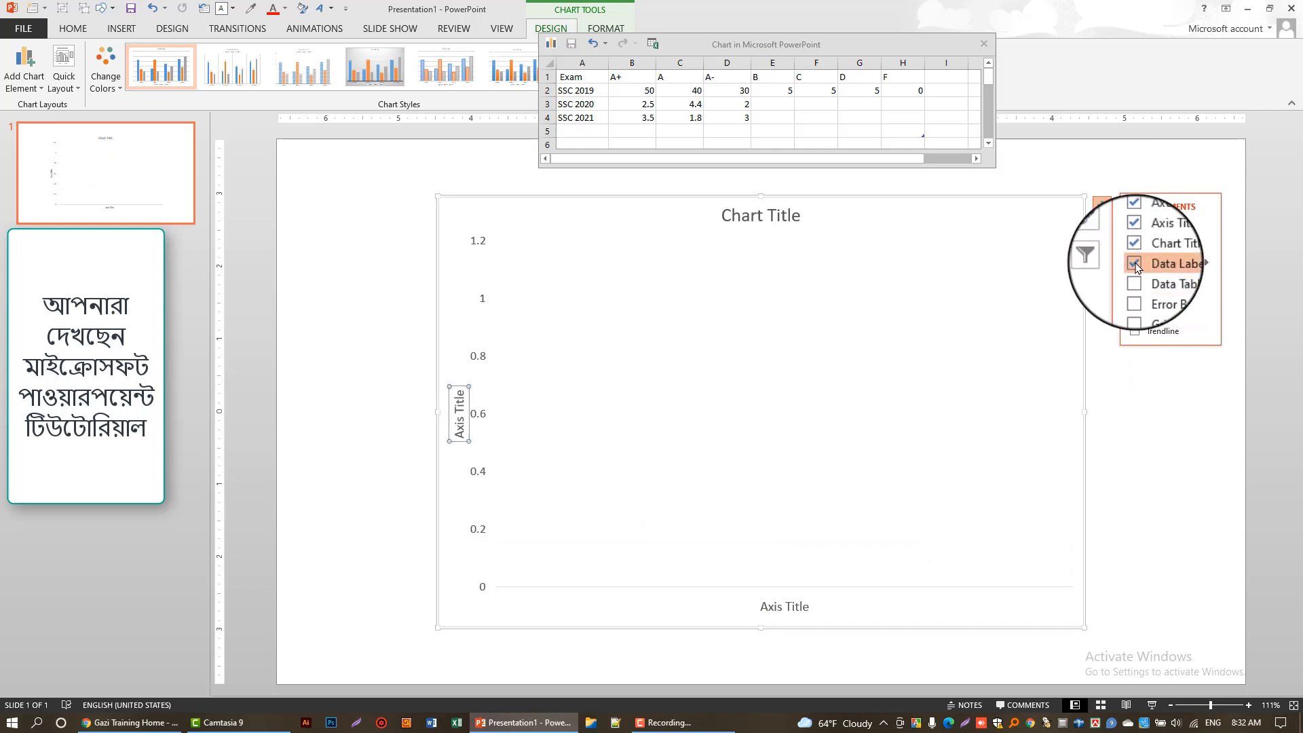
Step: Replace the chart's title text with Examination Result
click(1135, 251)
click(1135, 254)
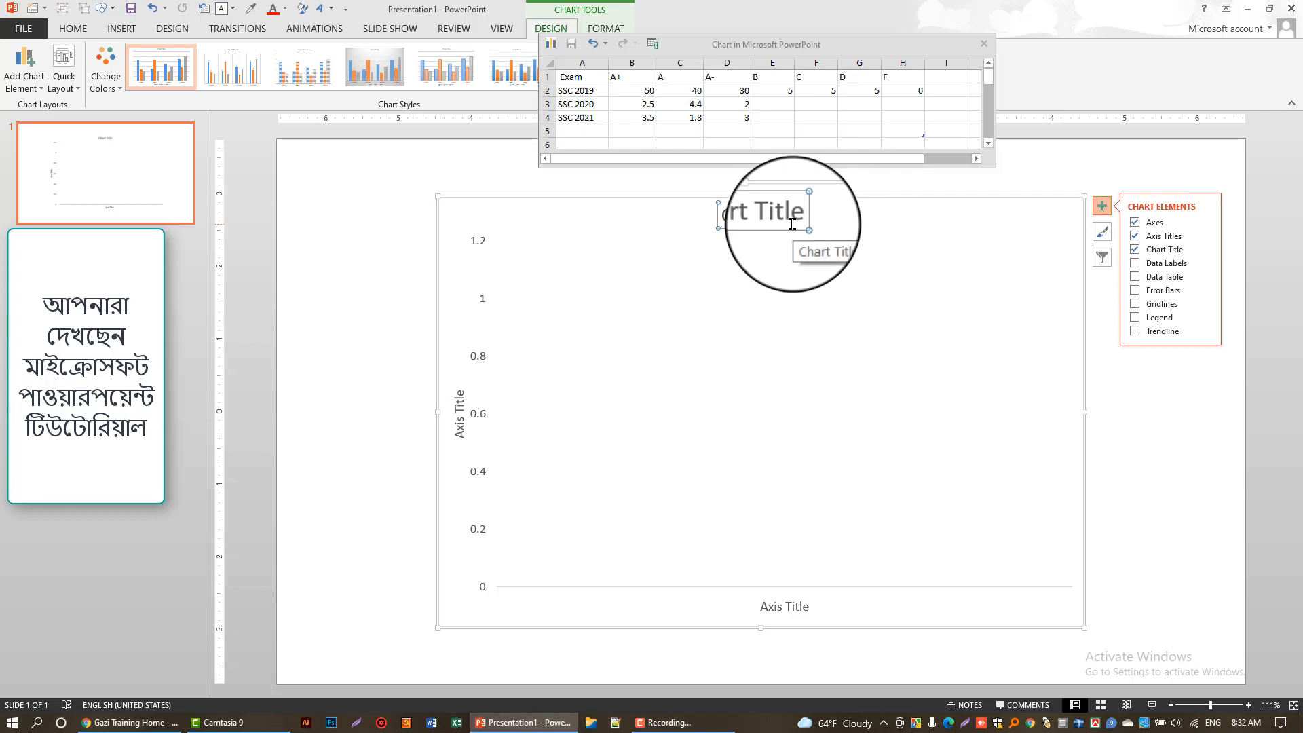
text(Exami)
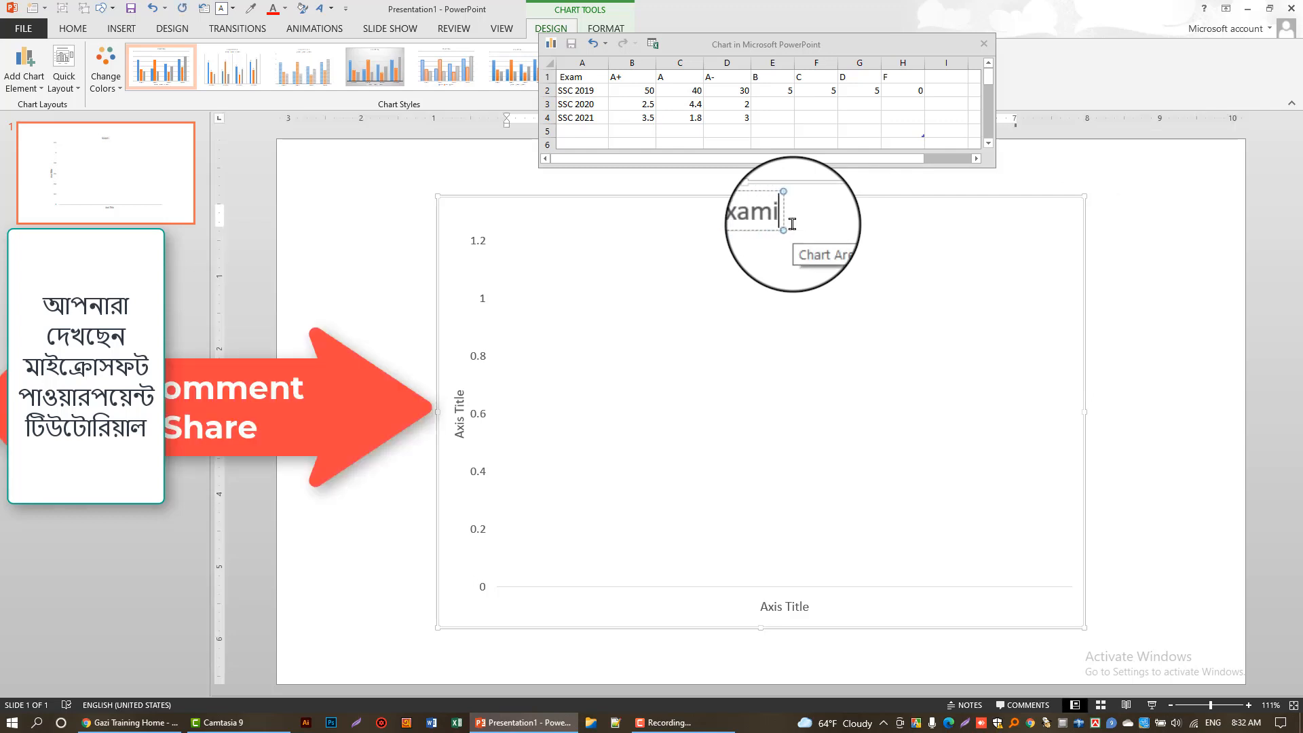
text(nation Result)
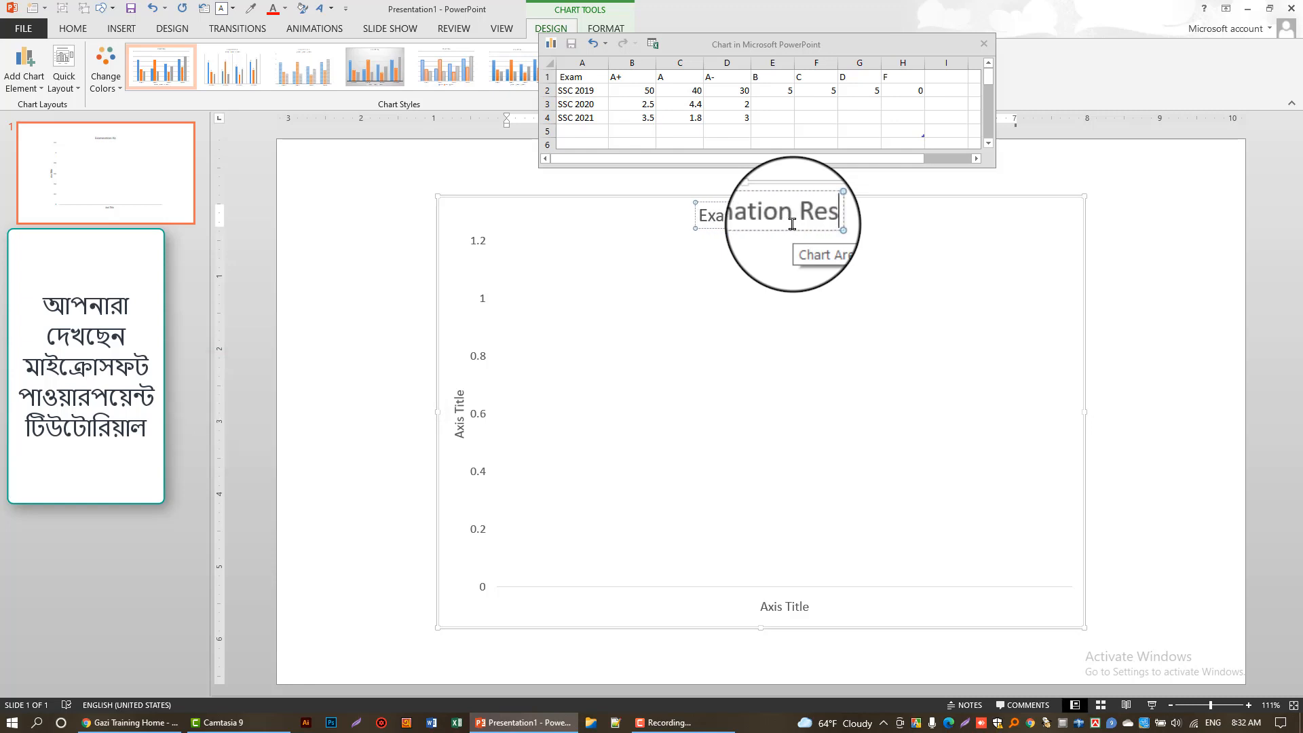
click(797, 606)
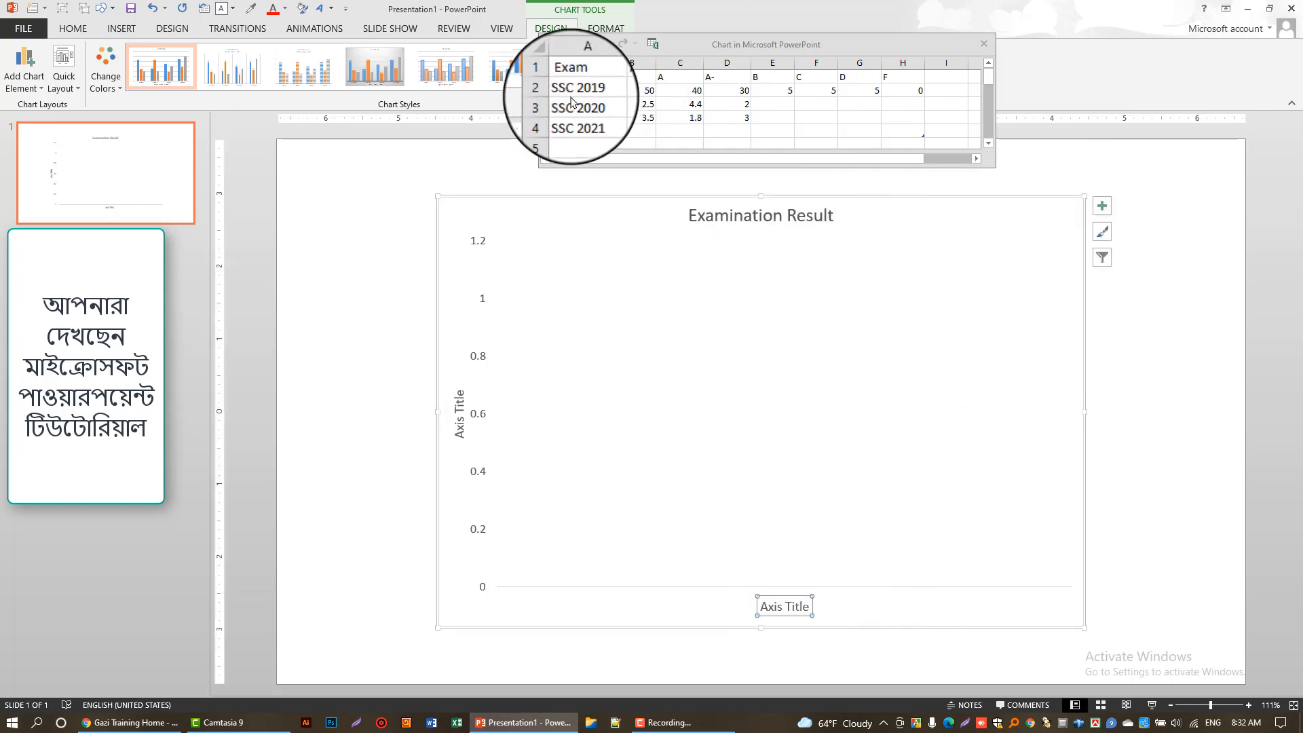
click(575, 76)
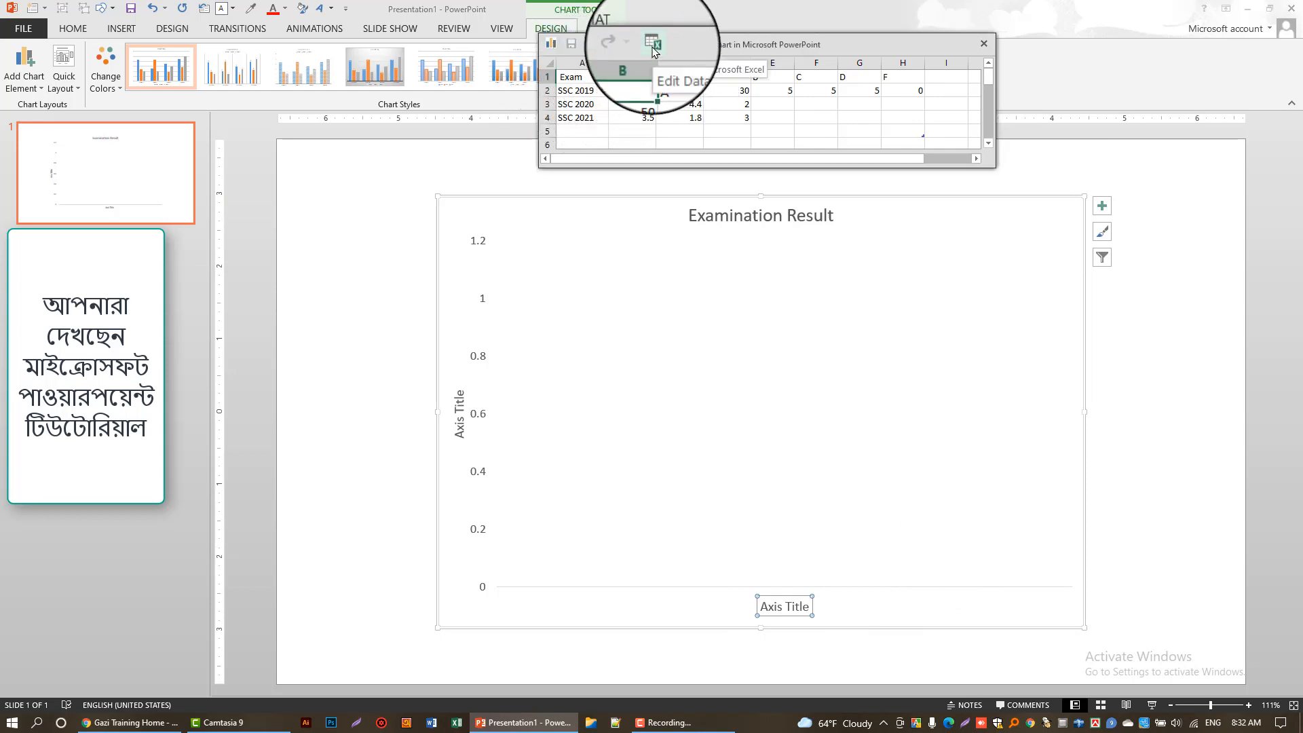
click(643, 431)
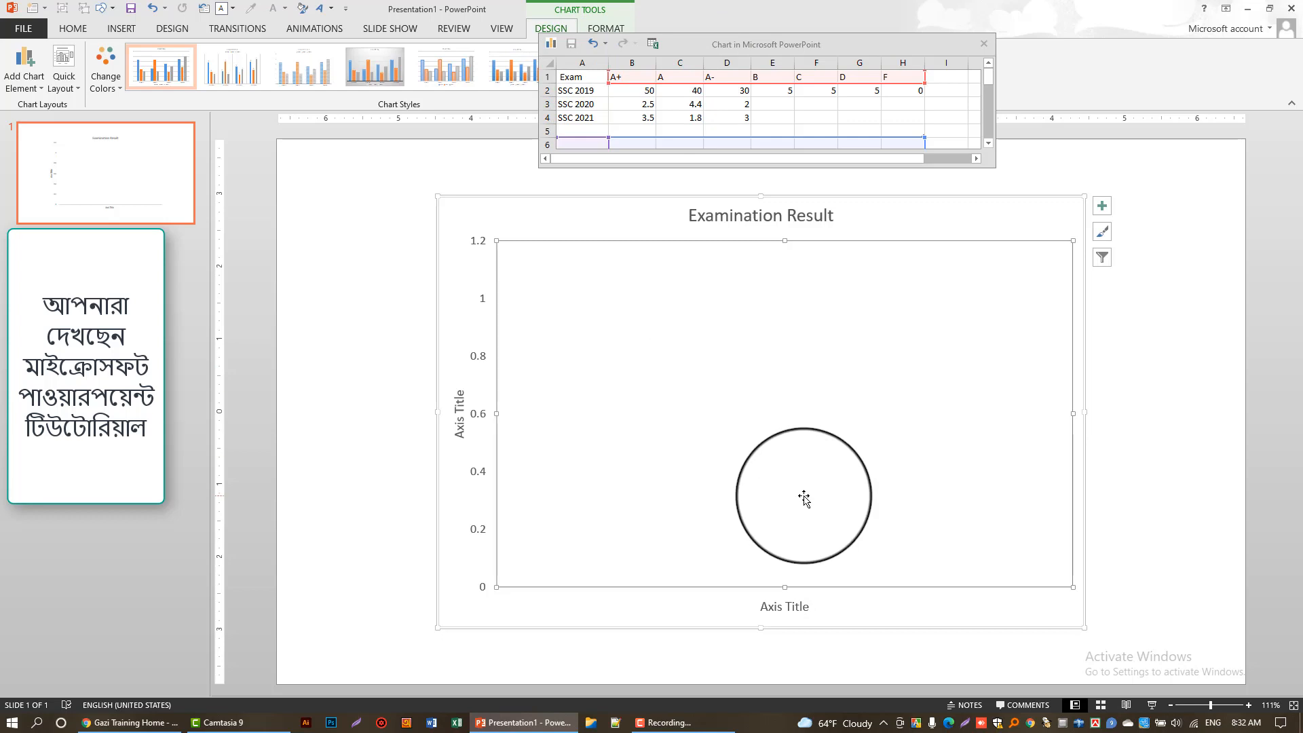
Step: Undo the title and chart element changes back past the chart's insertion, and redo the insertion to restore the chart
key(ctrl+z)
key(ctrl+z)
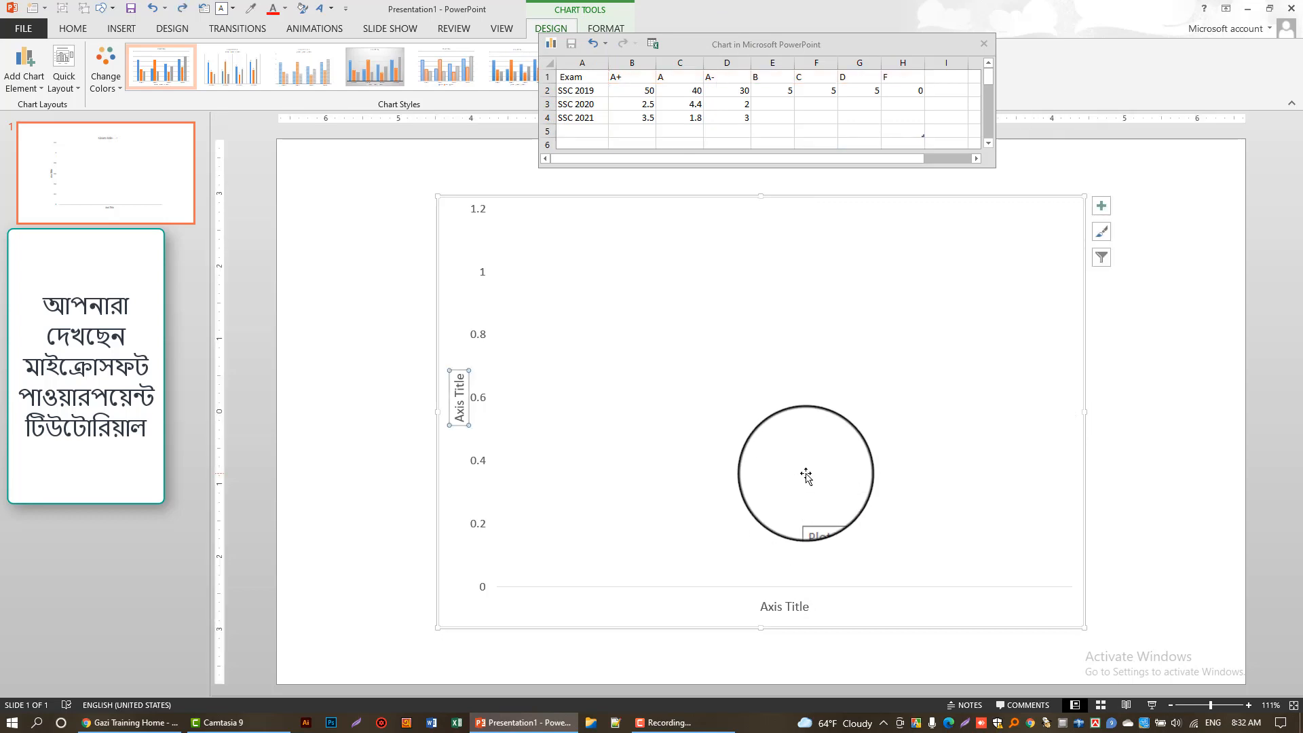
key(ctrl+z)
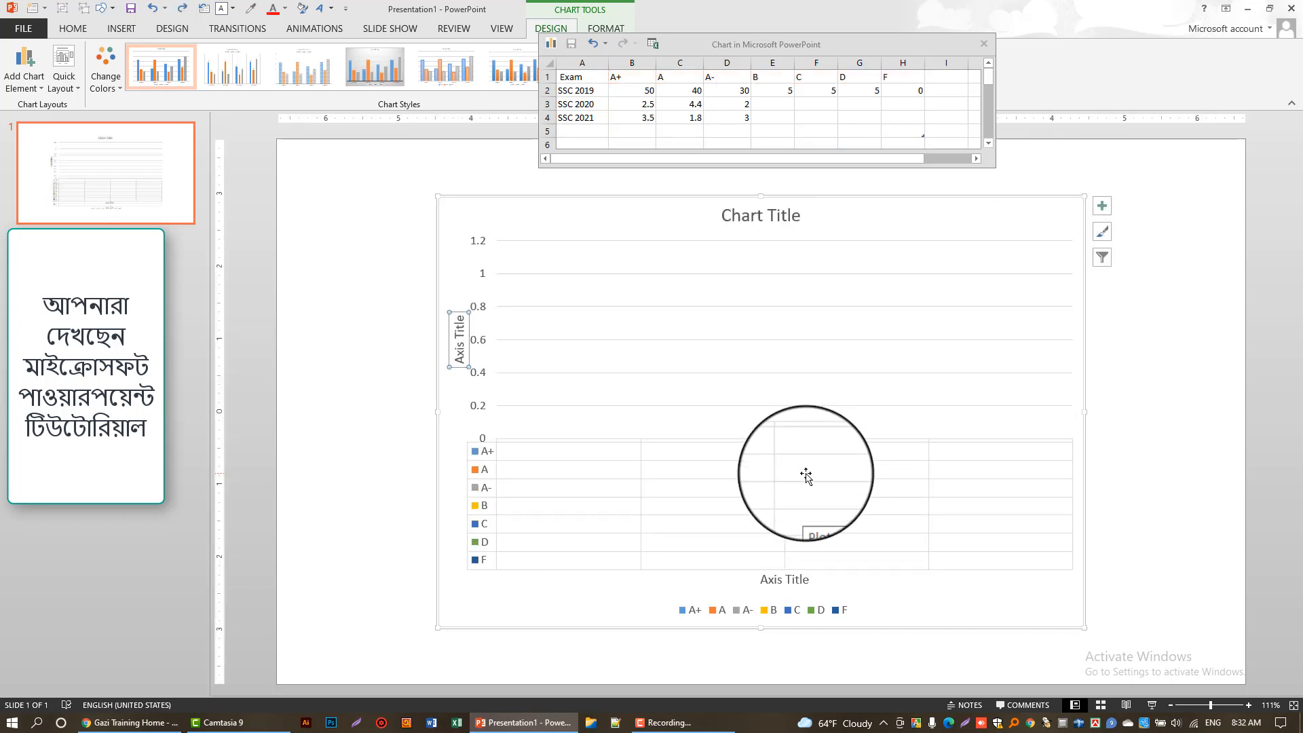
key(ctrl+z)
key(ctrl+z)
key(ctrl+z)
key(ctrl+z)
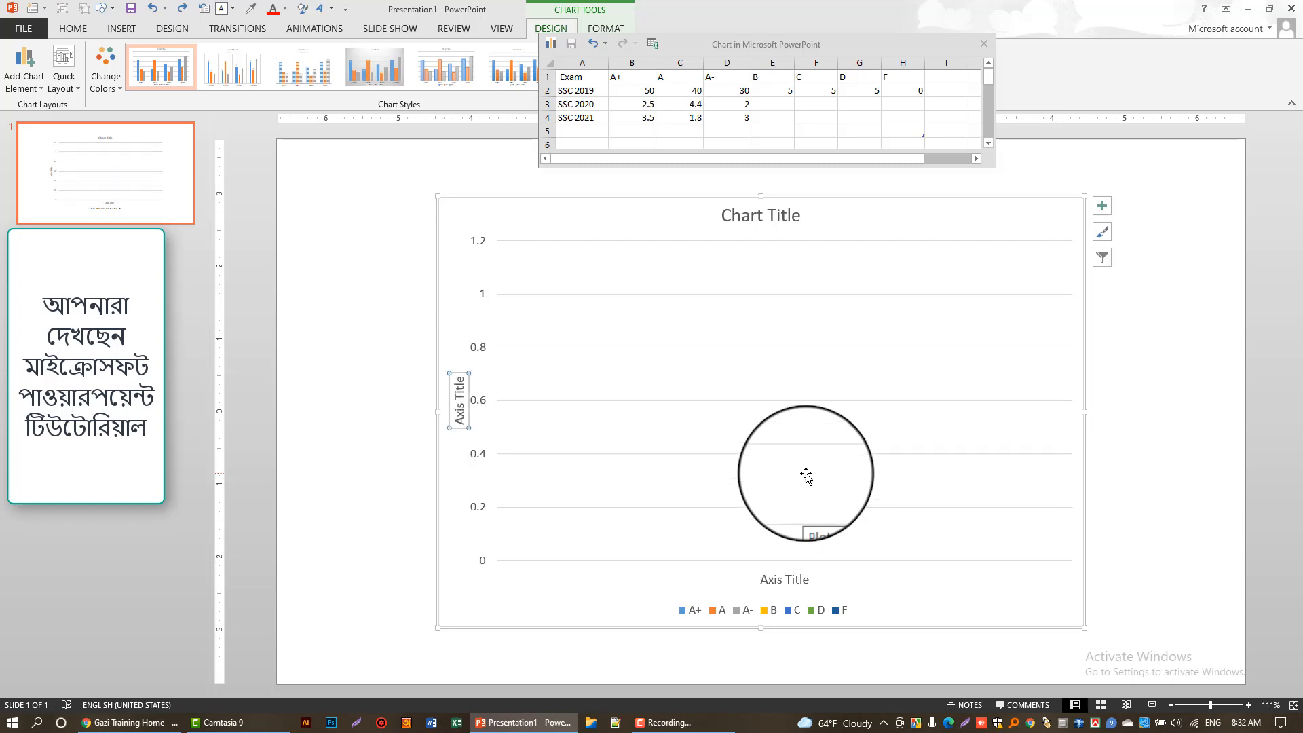
key(ctrl+z)
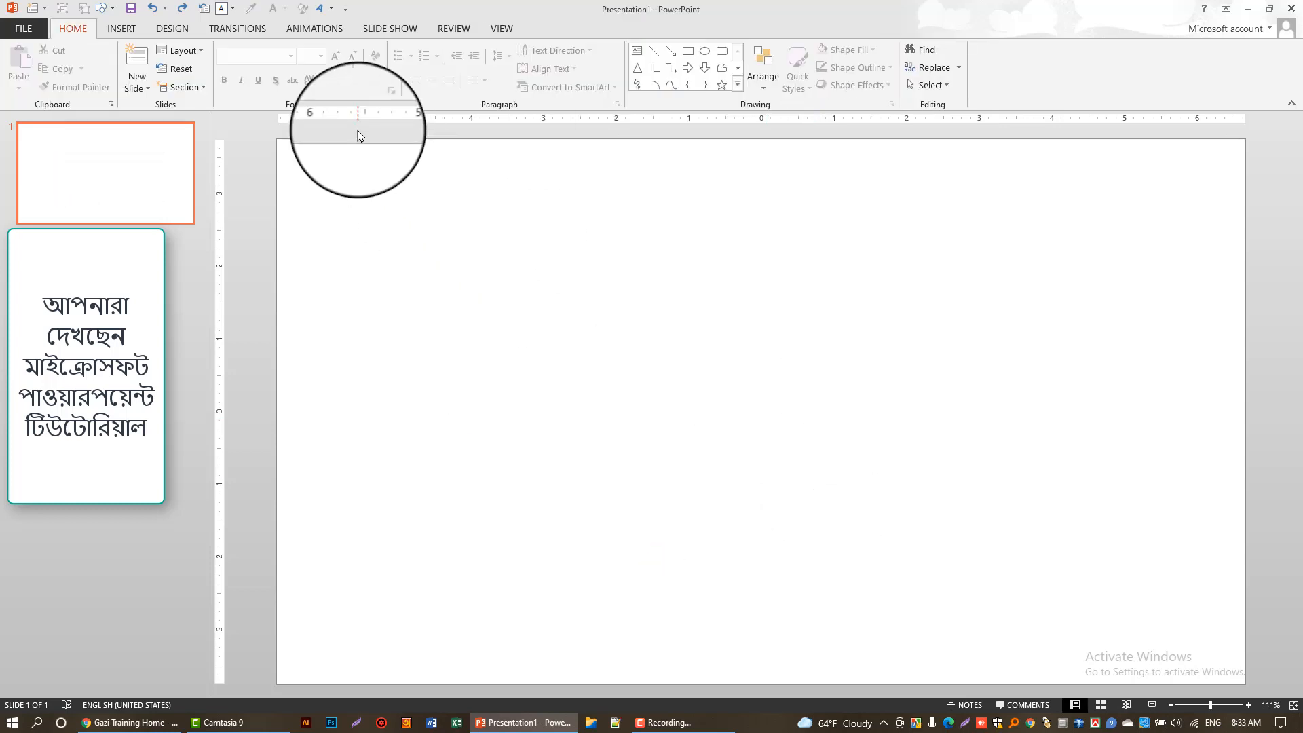
key(ctrl+y)
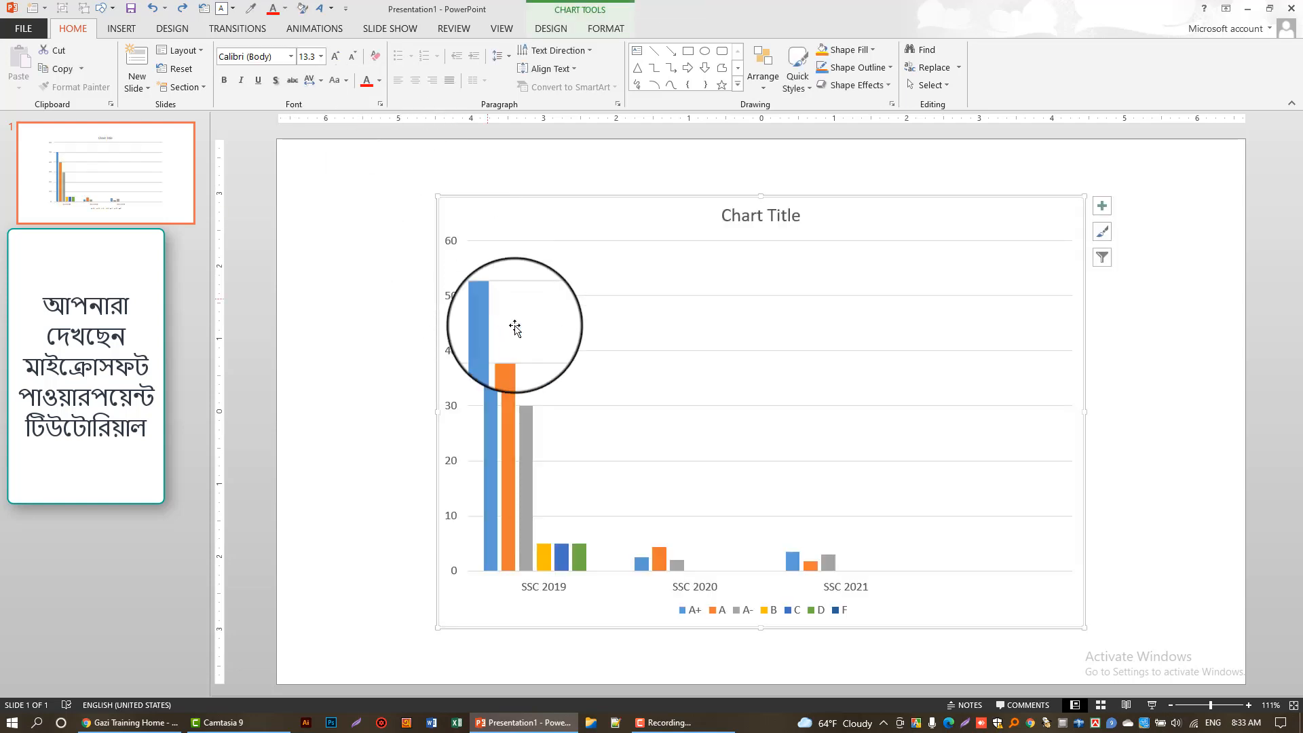
Step: Select the A series columns in the chart and open their data series formatting options
click(543, 400)
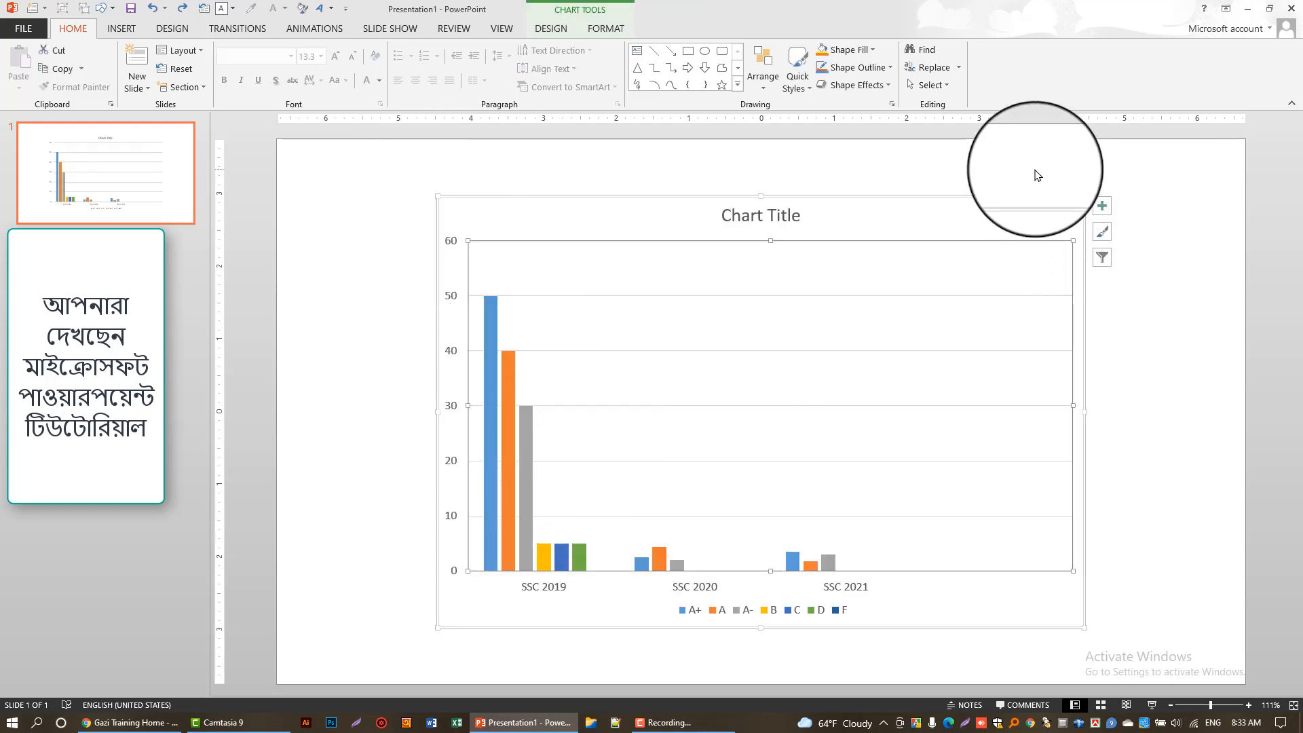
click(505, 405)
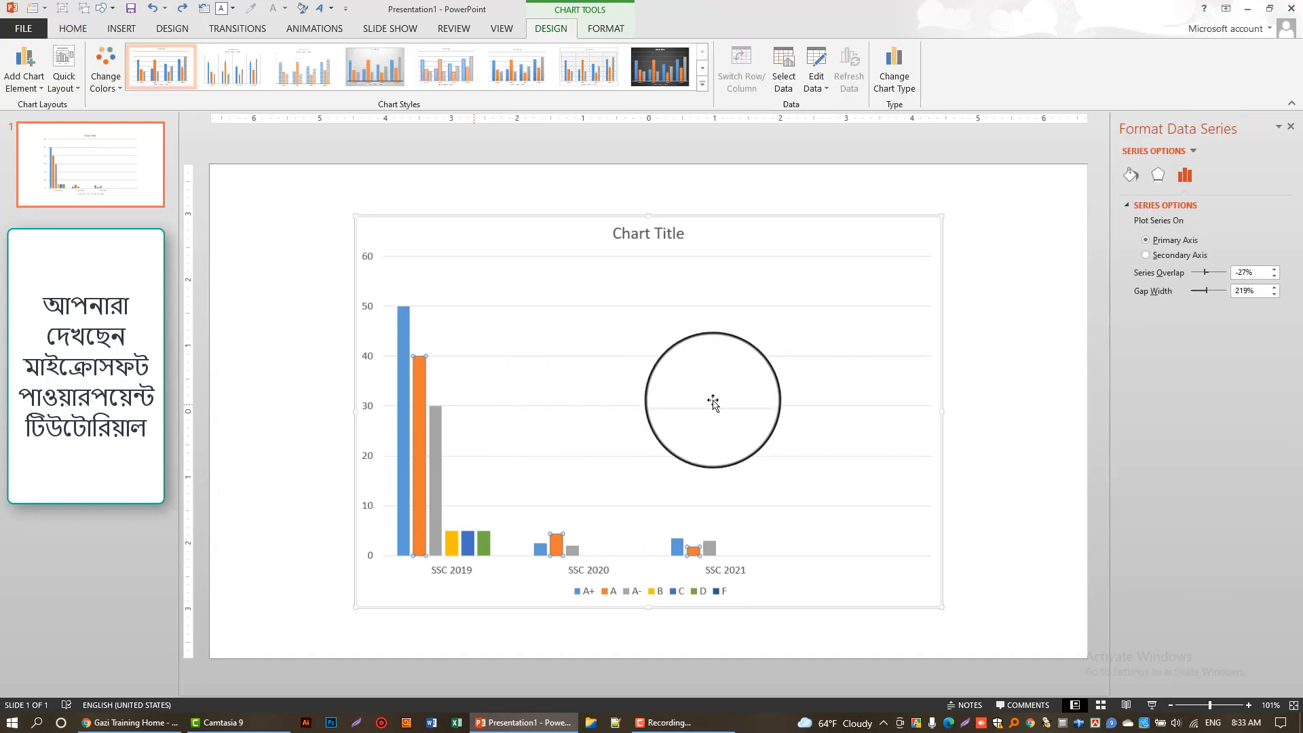